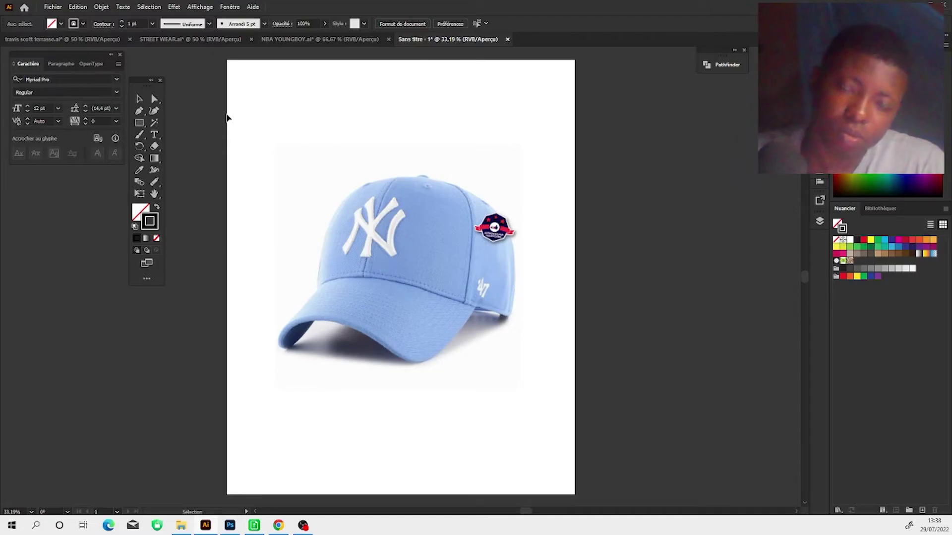
Lower the cap photo's opacity, lock Calque 1, and create a new layer above it.
key("F7")
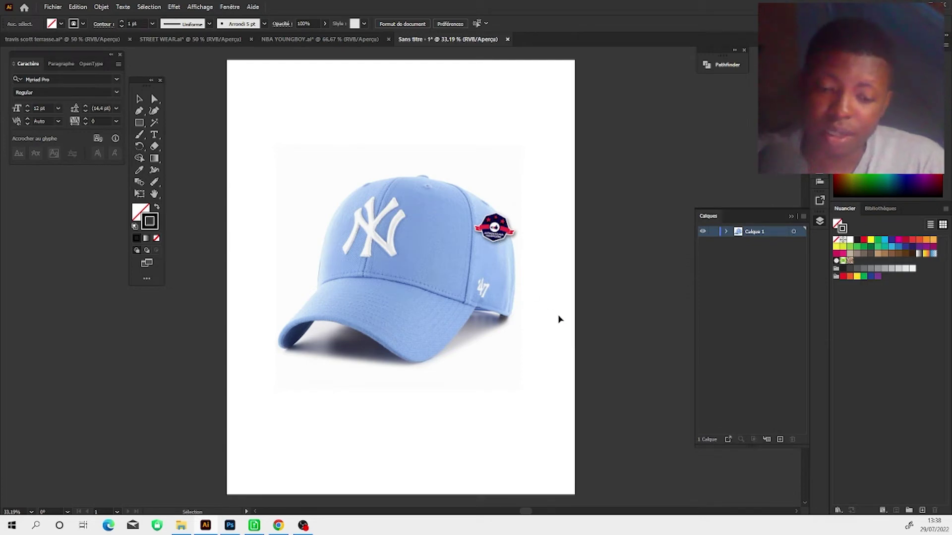
key("ctrl+a")
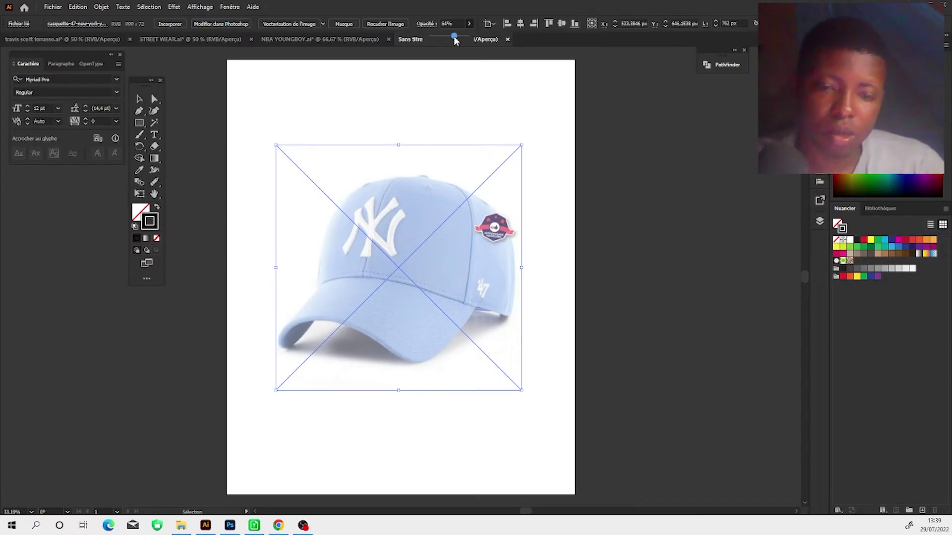
left_click_drag(464, 67, 459, 67)
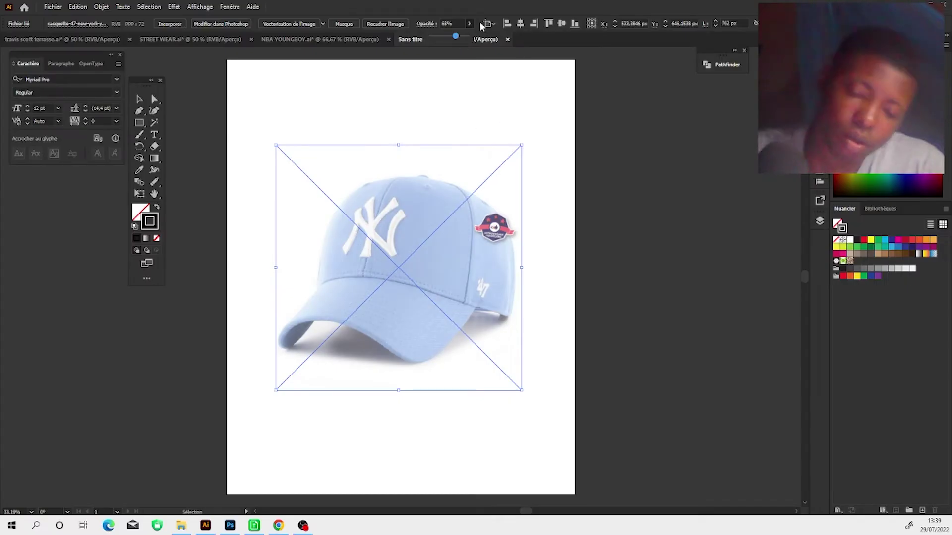
left_click(819, 221)
left_click(787, 408)
left_click(780, 439)
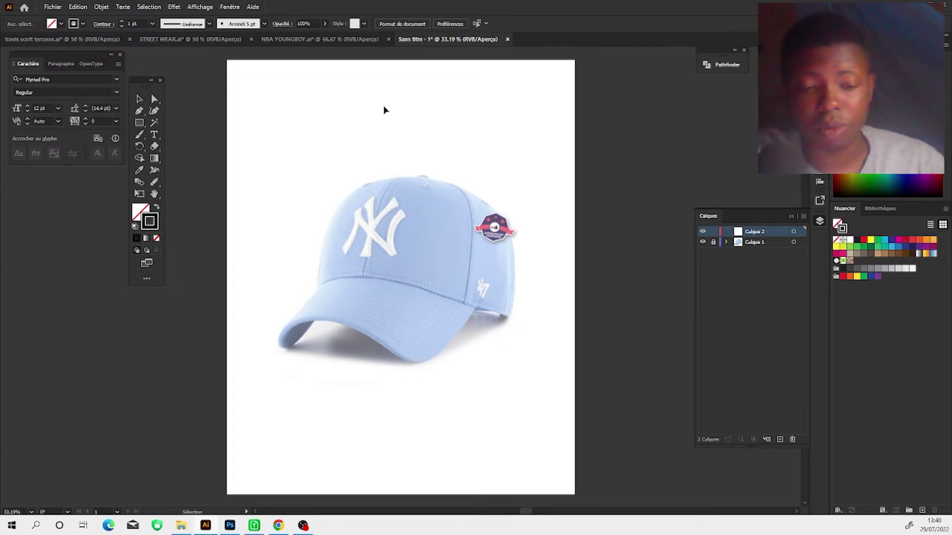
Create a new Calligraphic brush with a 3 pt size set to Pressure.
key("F5")
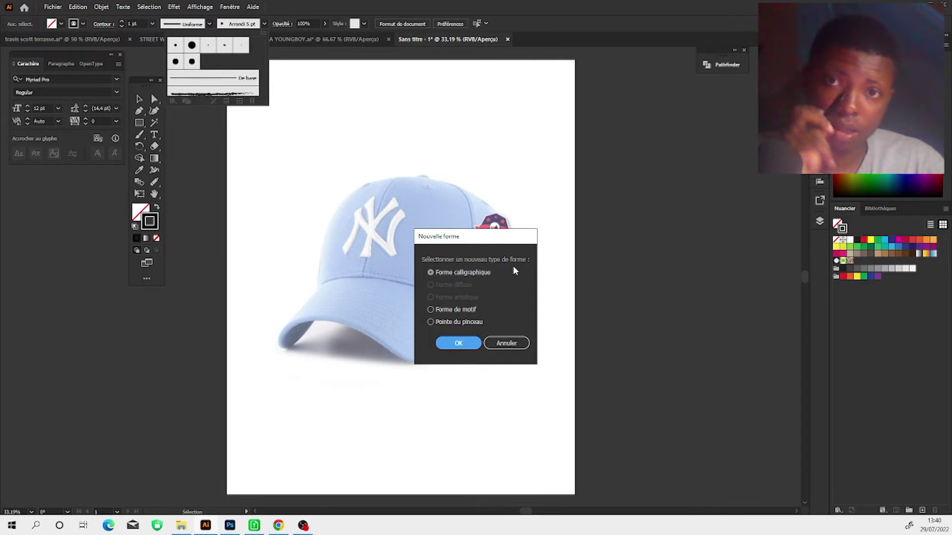
key("Return")
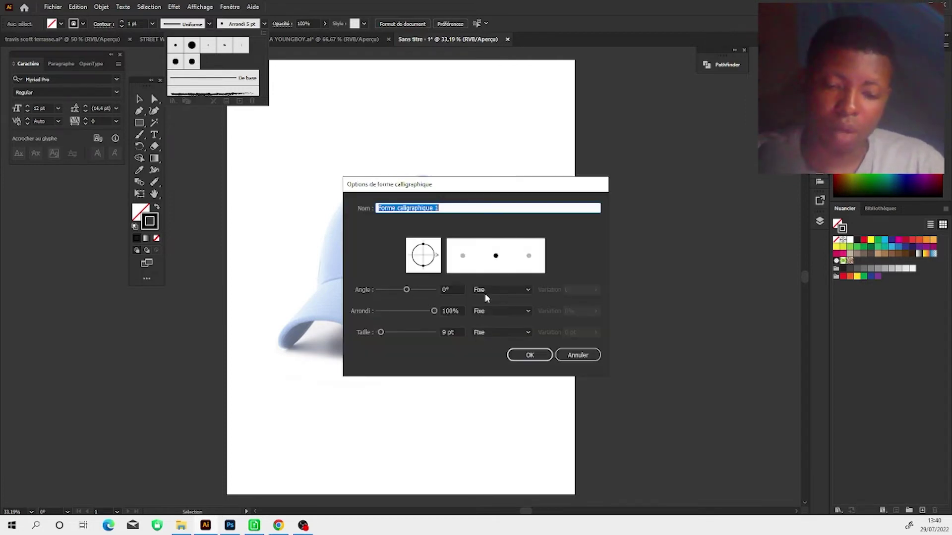
key("Tab")
key("Tab")
key("Tab")
type("3")
key("Tab")
key("p")
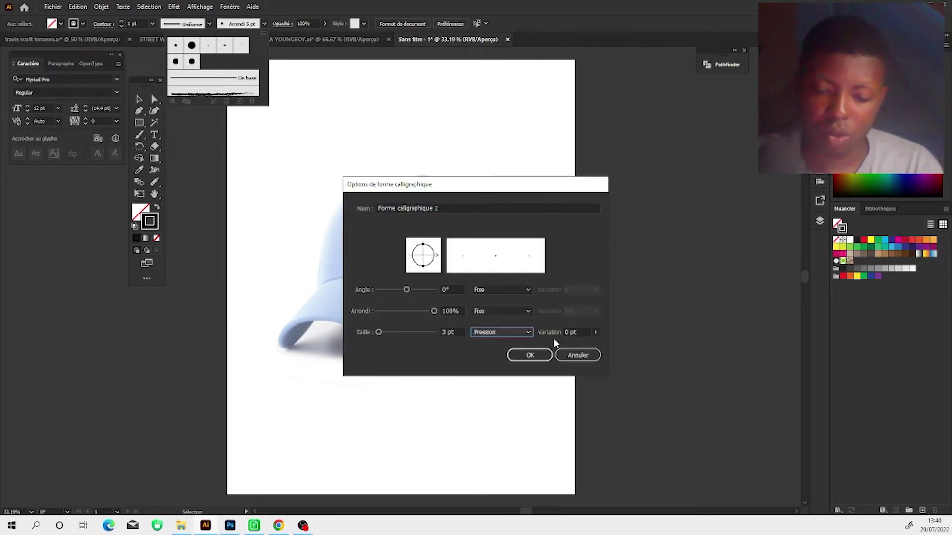
left_click(568, 333)
left_click(546, 355)
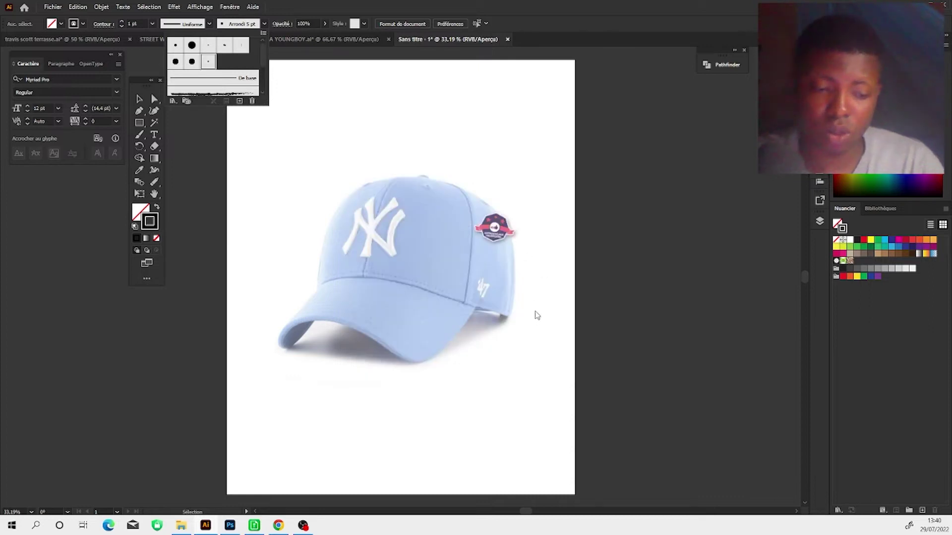
key("b")
left_click_drag(497, 408, 561, 252)
key("ctrl+z")
left_click_drag(467, 452, 517, 309)
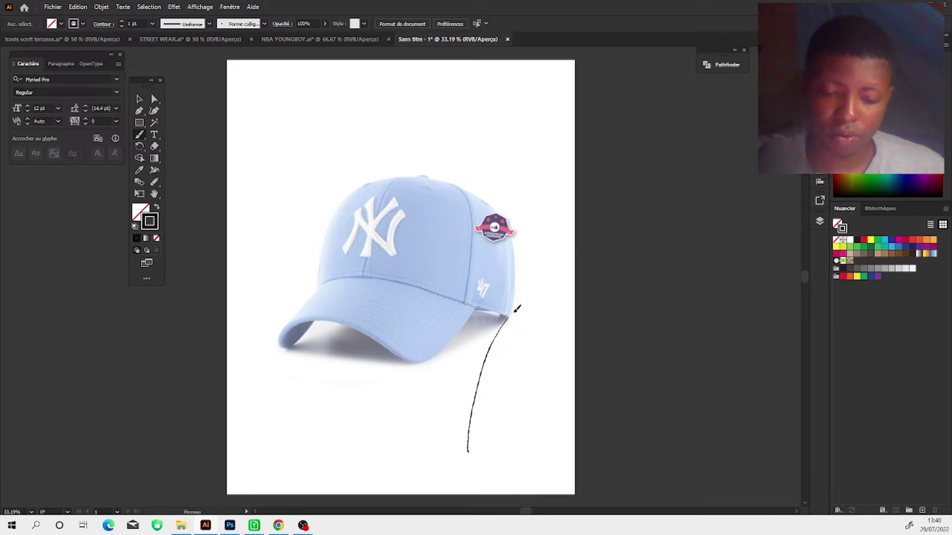
left_click_drag(529, 191, 533, 115)
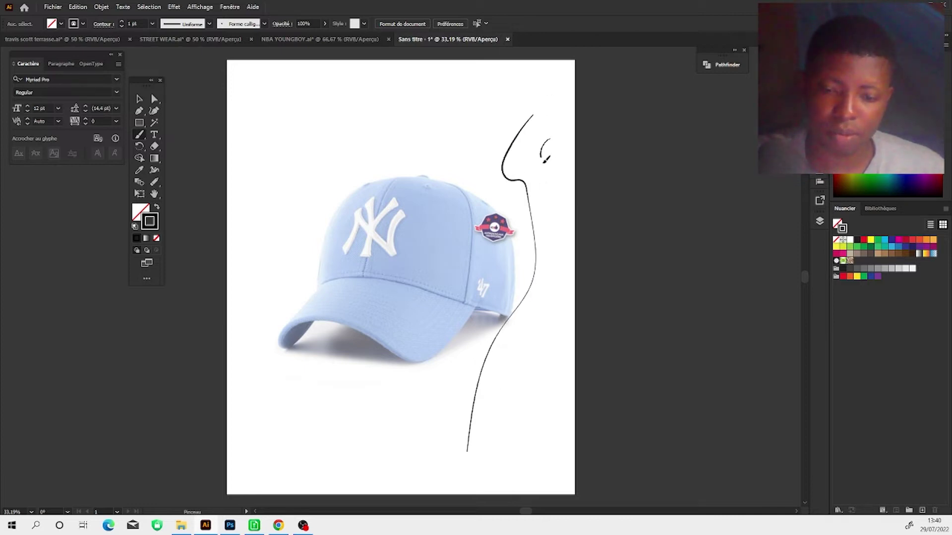
key("ctrl+z")
key("ctrl+z")
left_click_drag(446, 468, 508, 300)
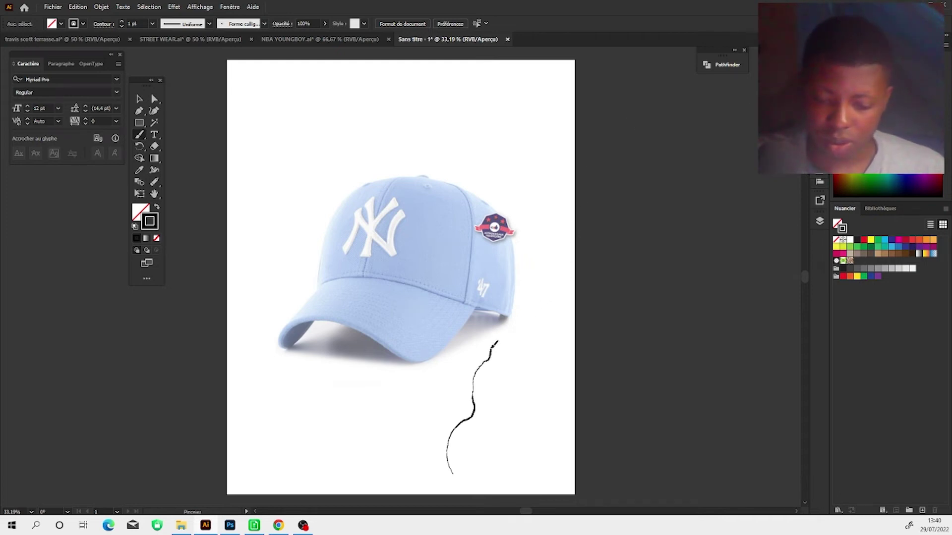
key("ctrl+z")
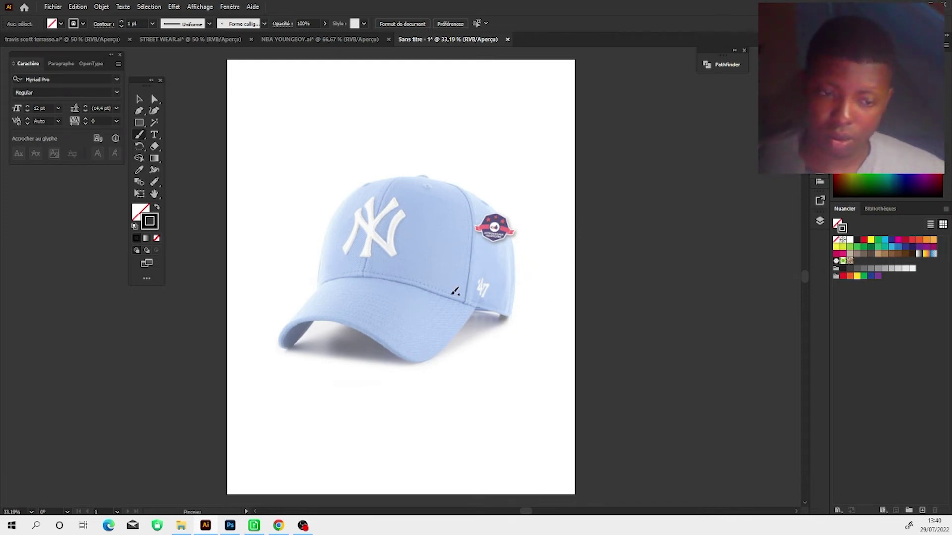
left_click_drag(523, 173, 506, 172)
left_click_drag(404, 157, 499, 132)
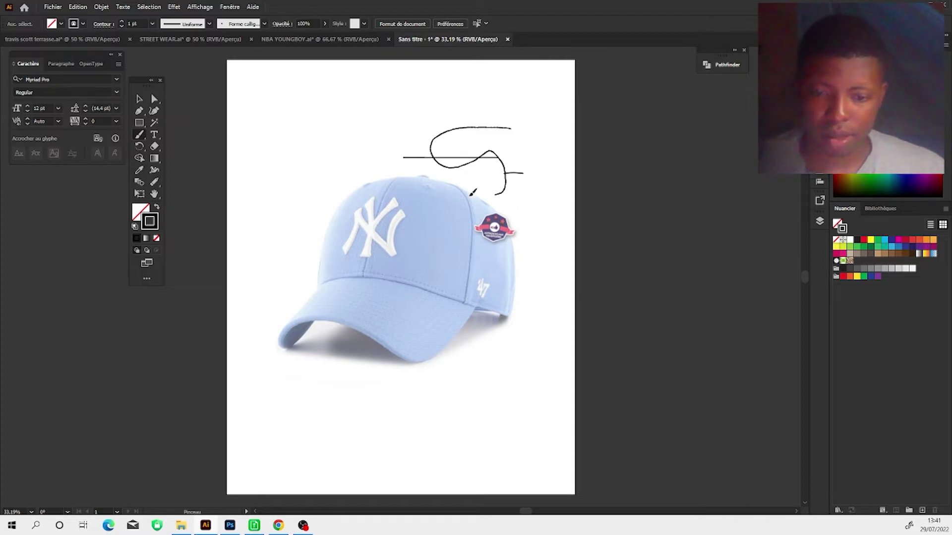
scroll(496, 143, "up", 3)
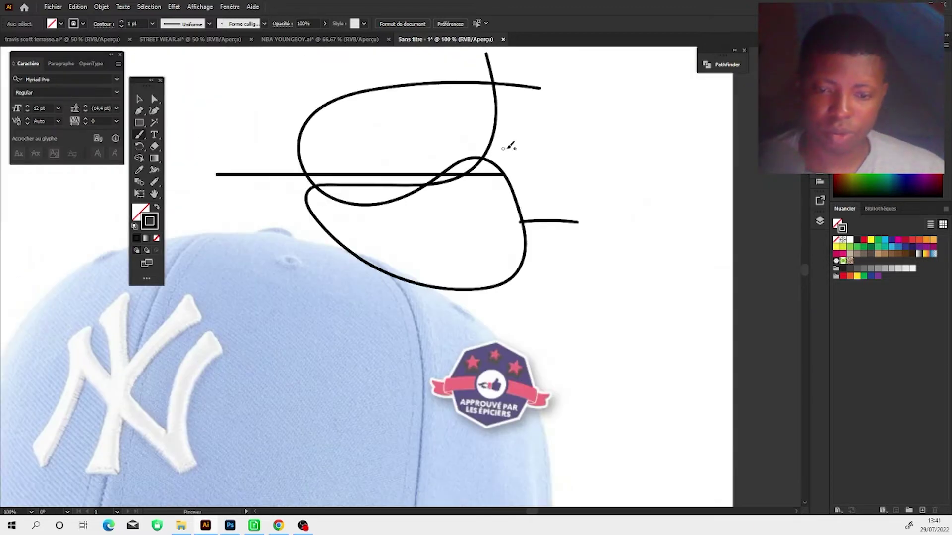
scroll(565, 172, "up", 2)
mouse_move(548, 172)
left_mouse_down()
mouse_move(594, 155)
mouse_move(525, 332)
left_mouse_up()
left_click_drag(507, 385, 525, 275)
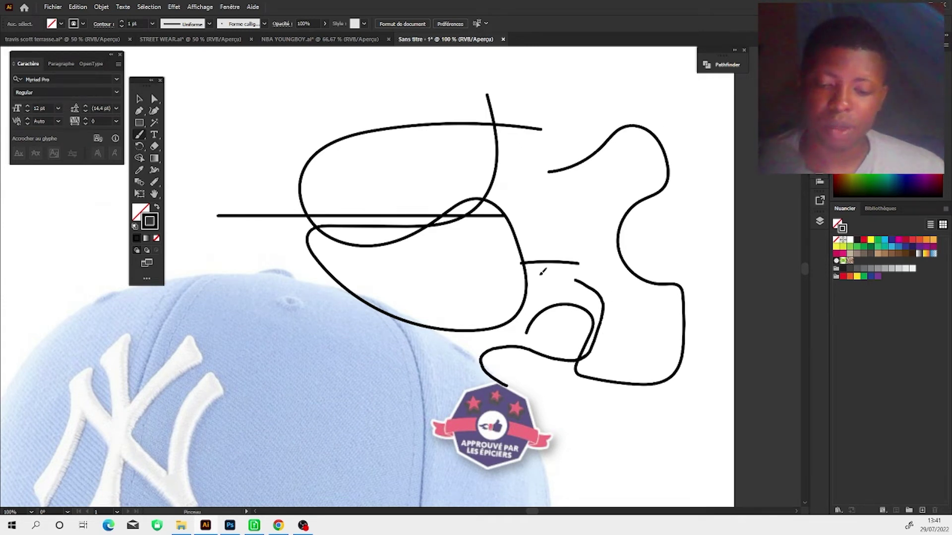
scroll(417, 228, "down", 2)
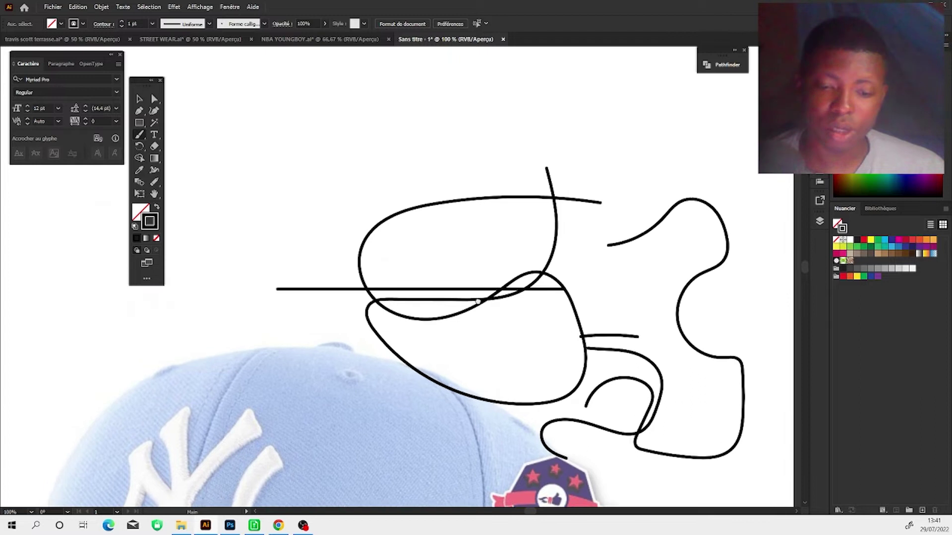
scroll(344, 248, "down", 2)
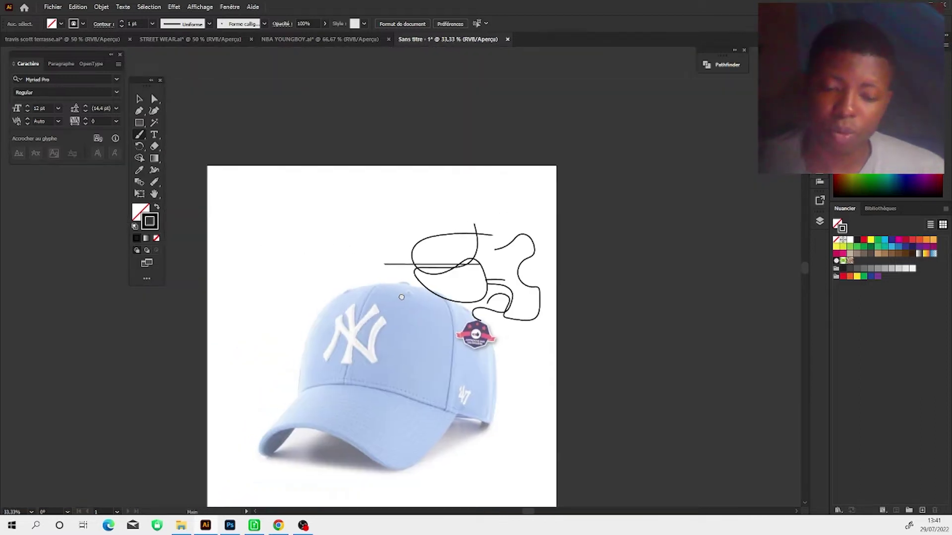
mouse_move(256, 342)
left_mouse_down()
mouse_move(348, 222)
mouse_move(393, 193)
left_mouse_up()
scroll(398, 227, "up", 2)
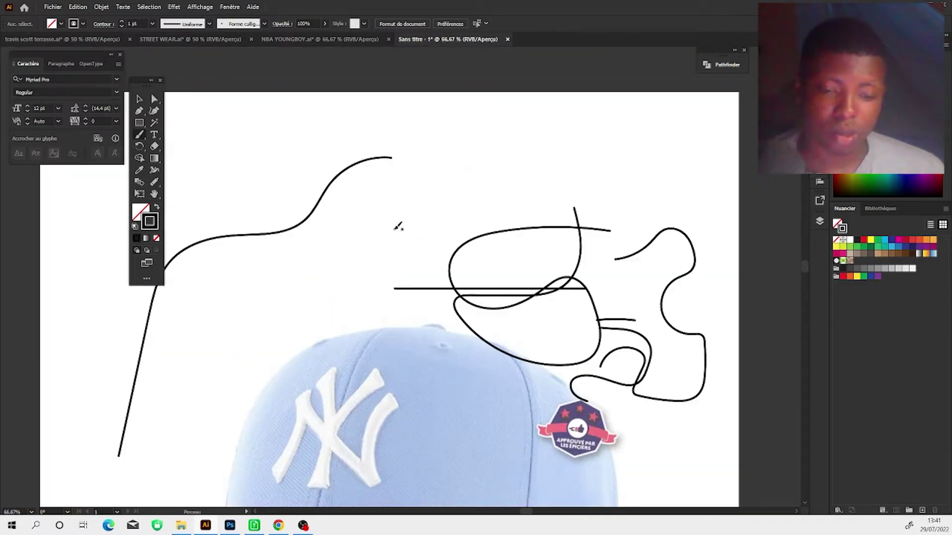
key("b")
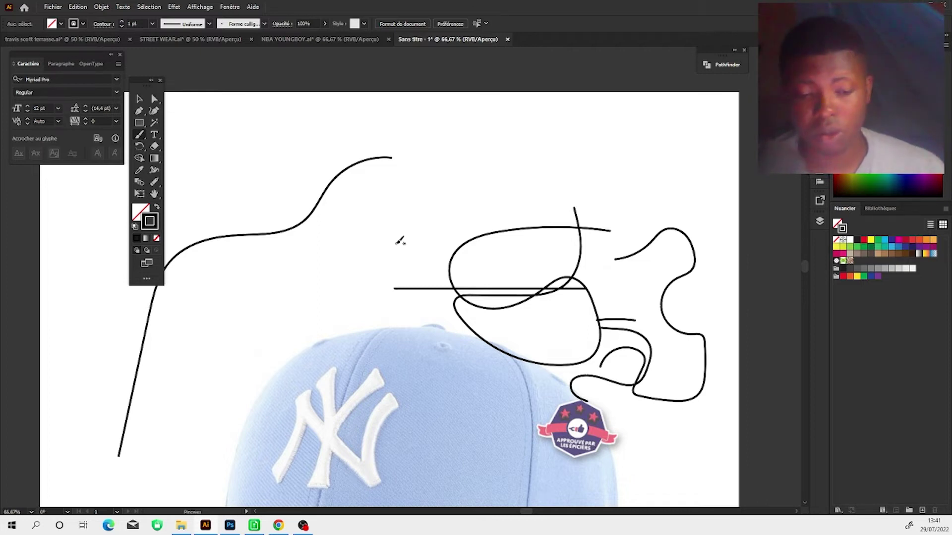
key("ctrl+z")
key("ctrl+z")
key("ctrl+z")
key("ctrl+z")
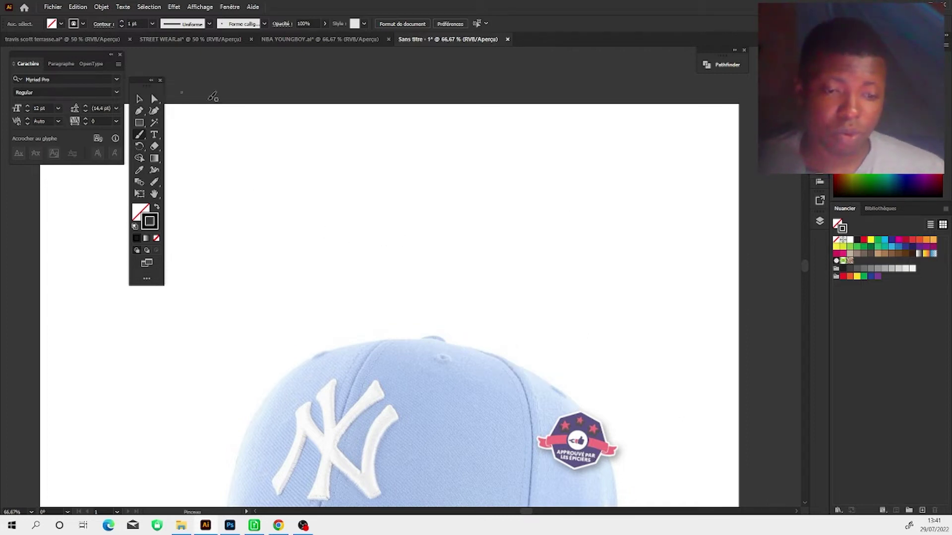
scroll(442, 206, "down", 3)
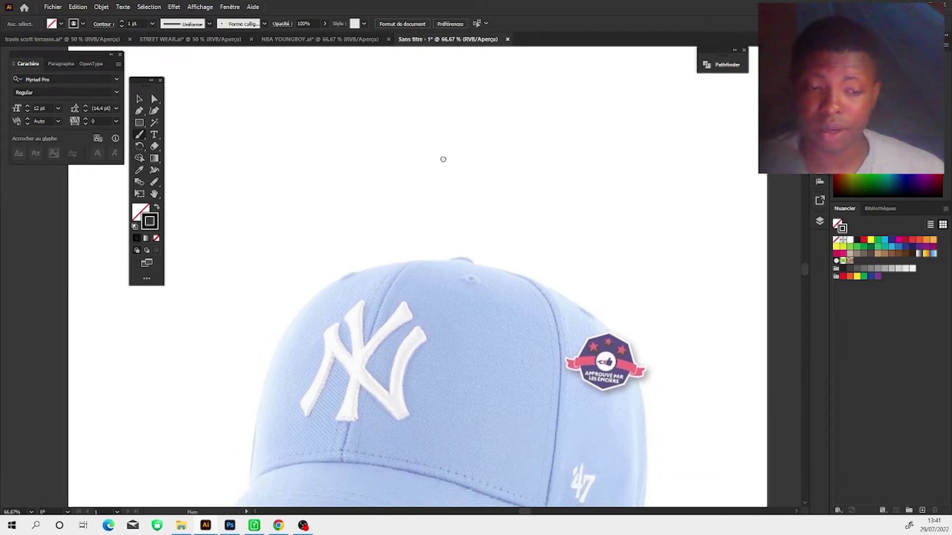
scroll(499, 238, "down", 2)
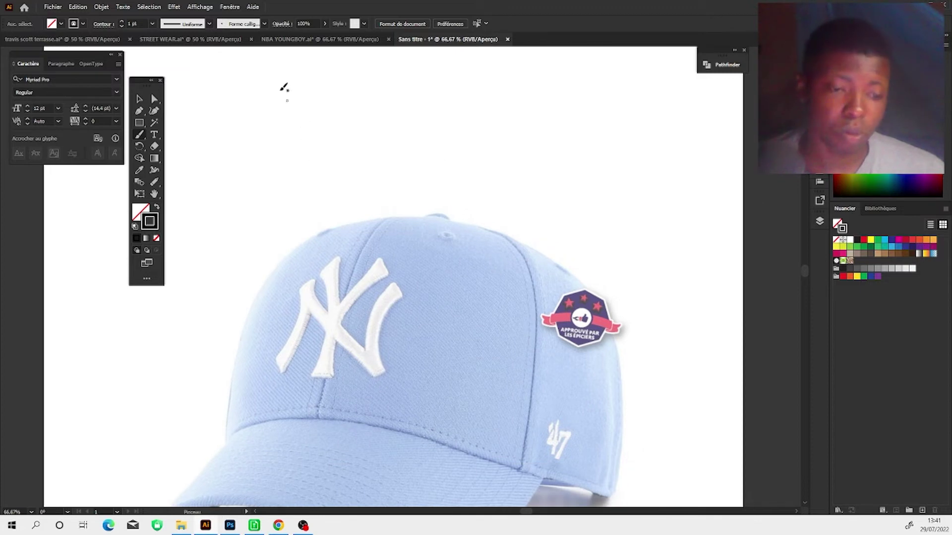
left_click(143, 136)
Draw a straight 4 pt line across the top of the cap with the Line Segment tool.
left_click(143, 135)
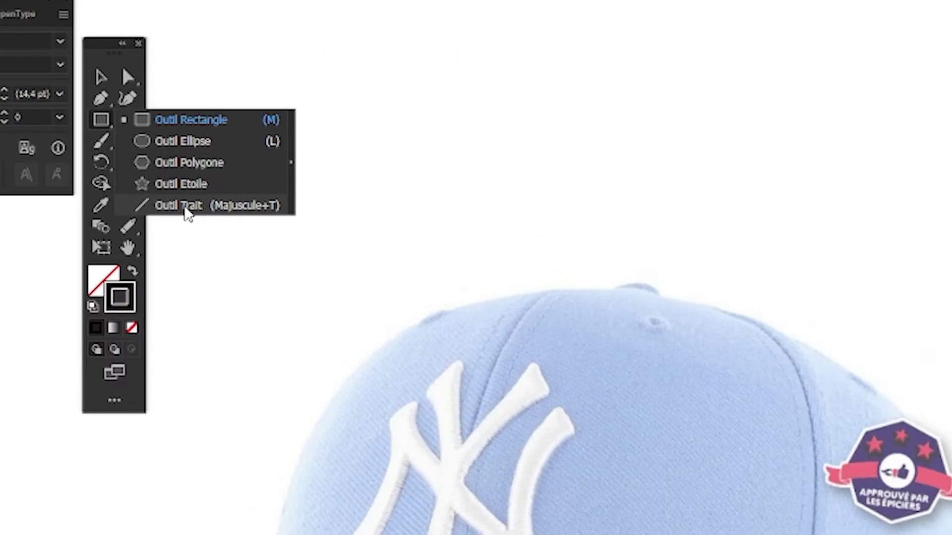
left_click(187, 214)
left_click_drag(204, 215, 548, 212)
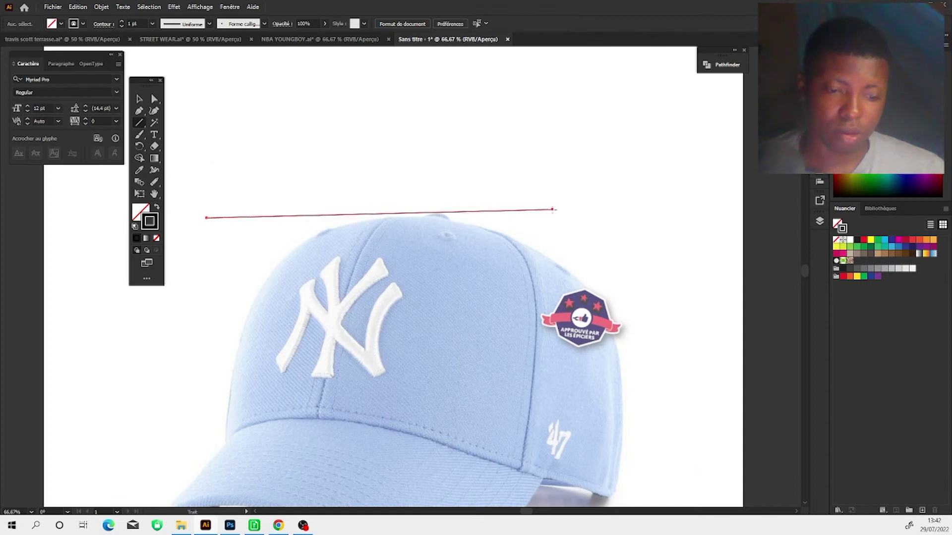
left_click(153, 24)
left_click(323, 189)
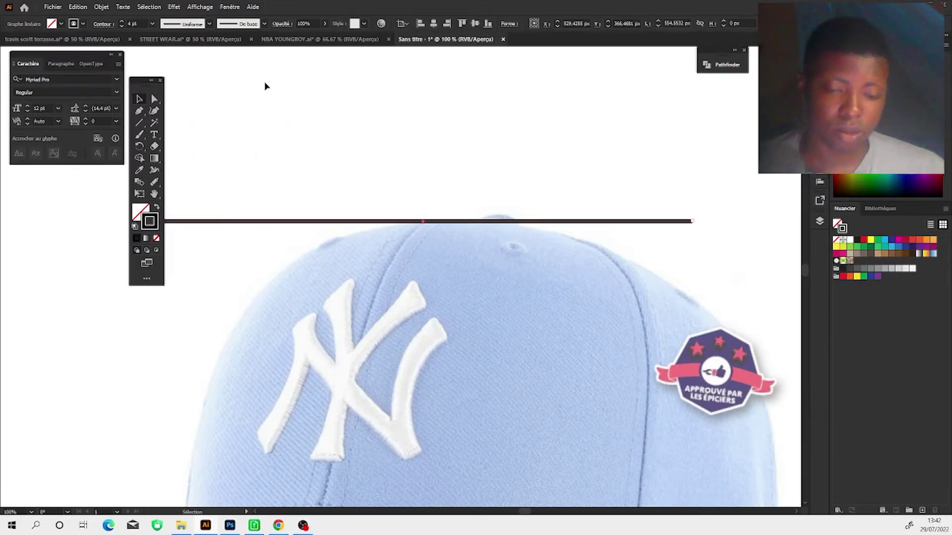
Apply Width Profile 1 so the line tapers at both ends.
left_click_drag(325, 130, 334, 202)
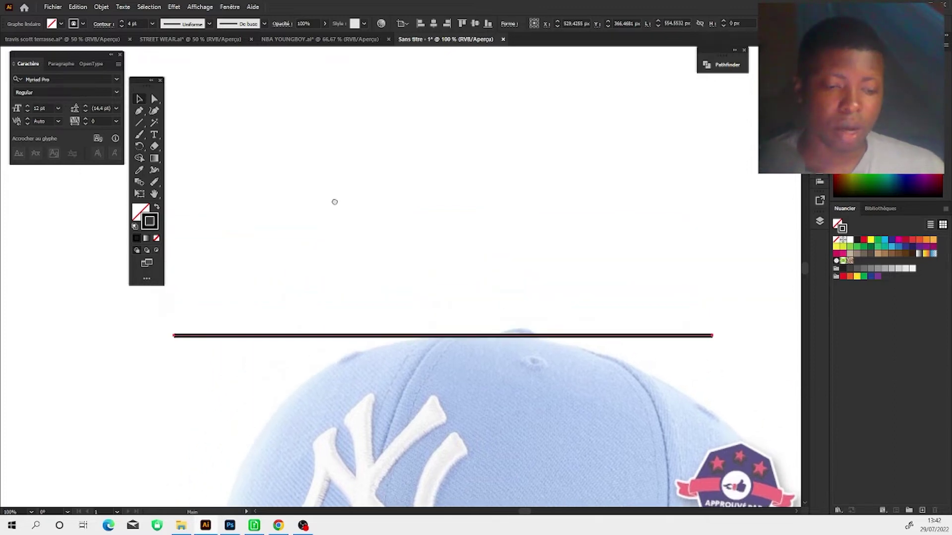
scroll(334, 201, "up", 1)
scroll(270, 254, "right", 2)
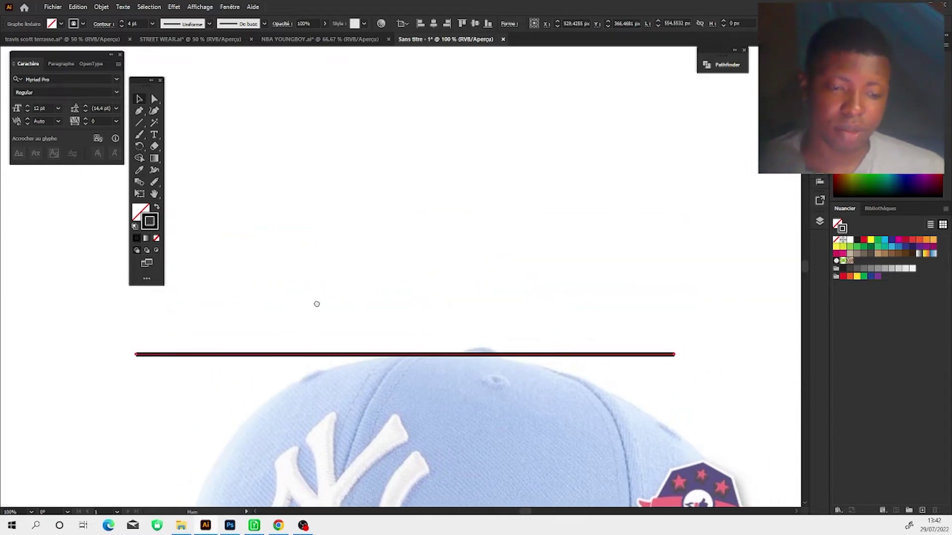
left_click(209, 24)
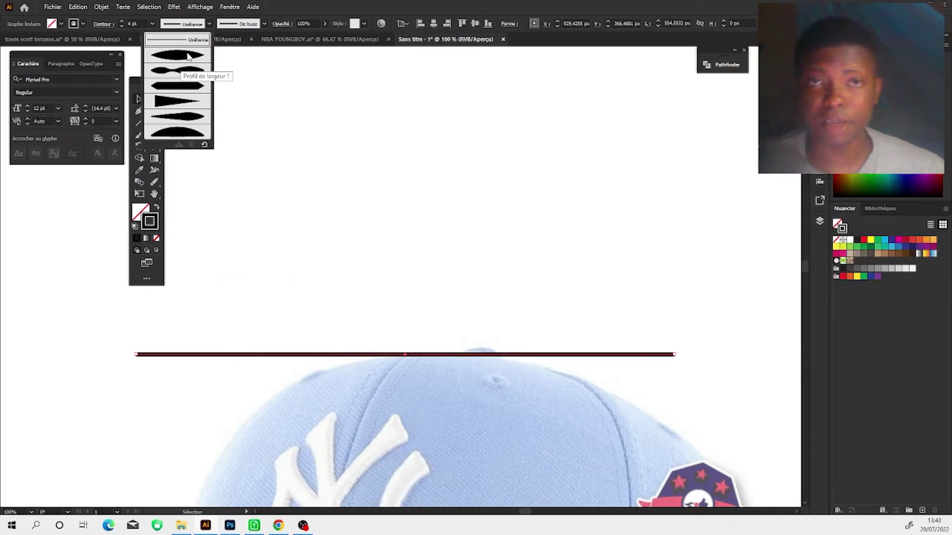
left_click(188, 57)
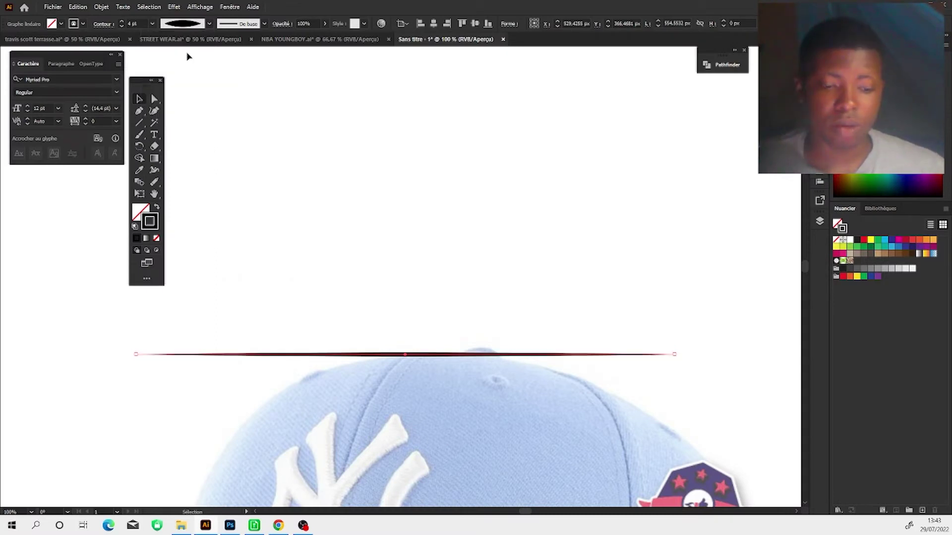
scroll(479, 336, "down", 1)
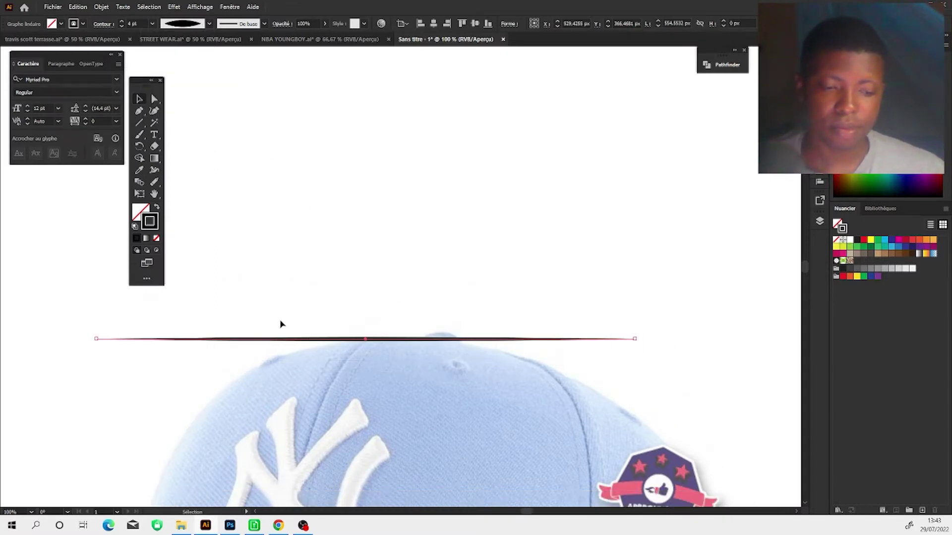
Save the tapered line as a new Art Brush named 'pinceau'.
left_click(265, 24)
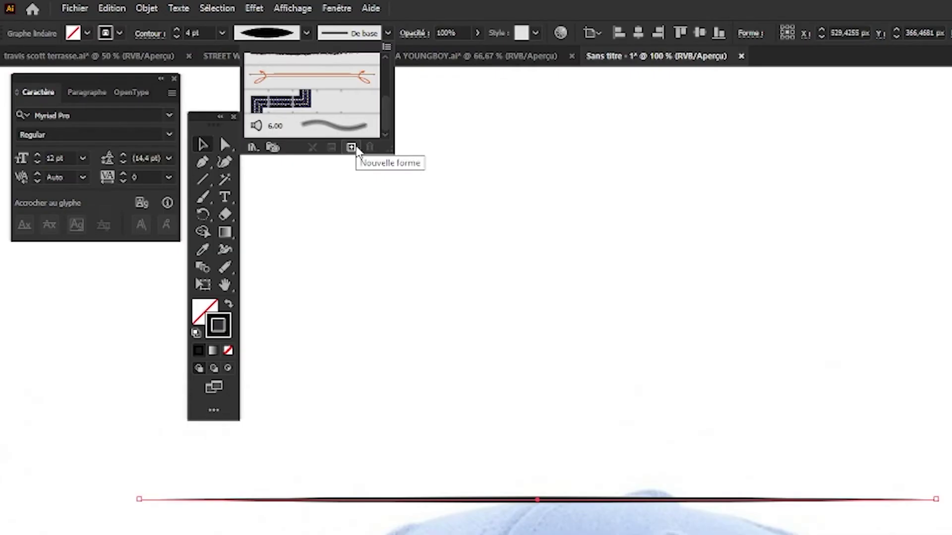
left_click(242, 102)
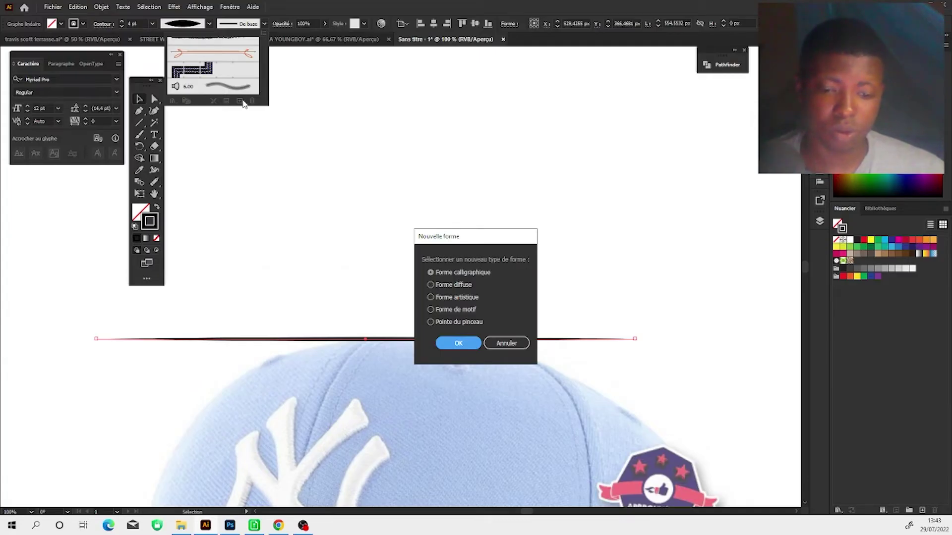
left_click(431, 298)
key("Return")
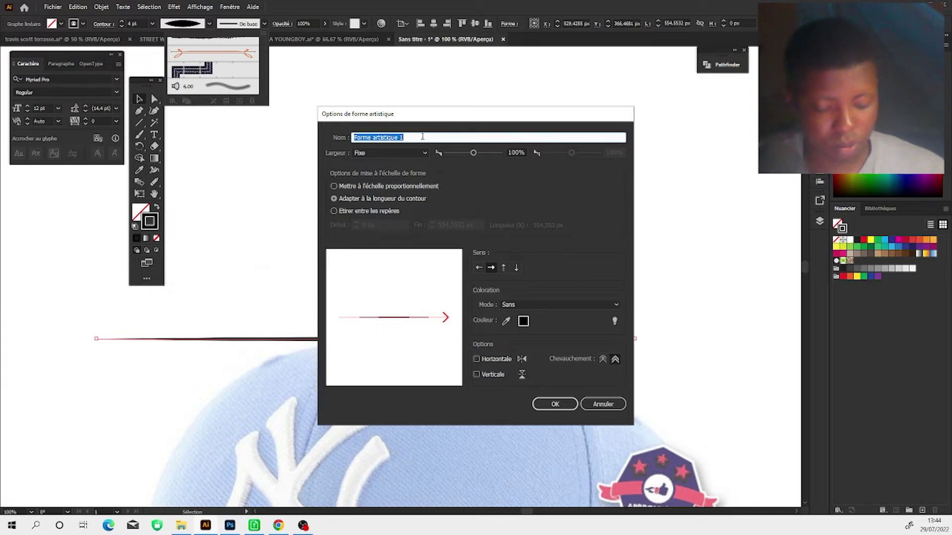
type("p")
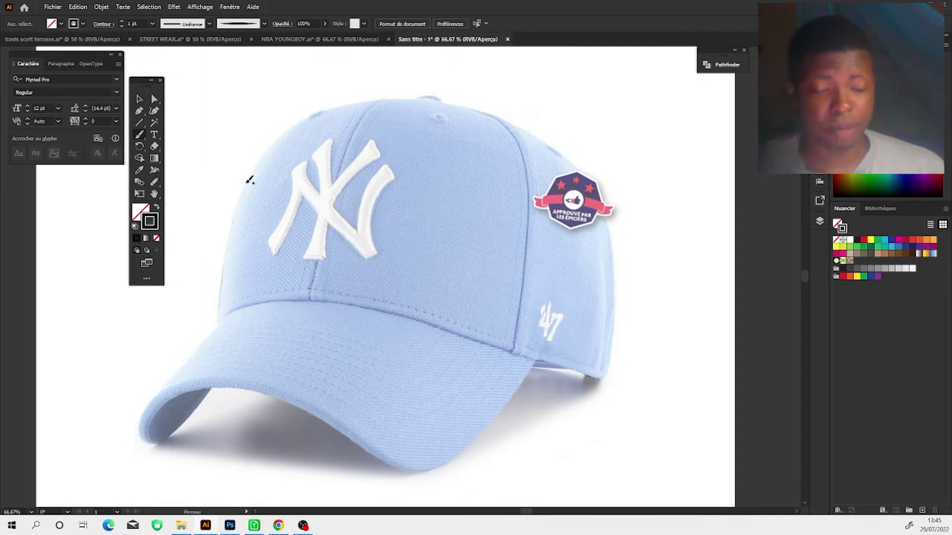
Zoom in and paint a tapered stroke along the cap's top edge.
left_click_drag(477, 260, 440, 315)
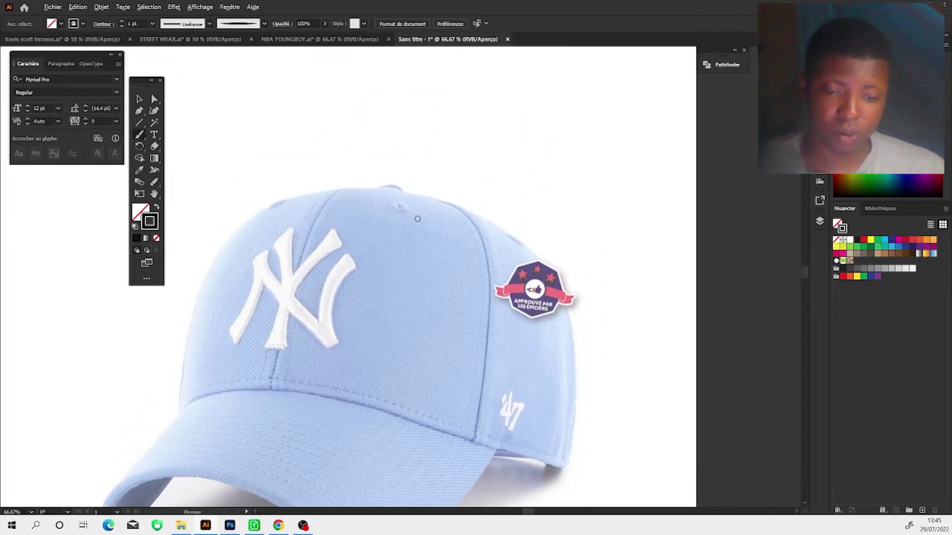
key("ctrl+plus")
key("ctrl+plus")
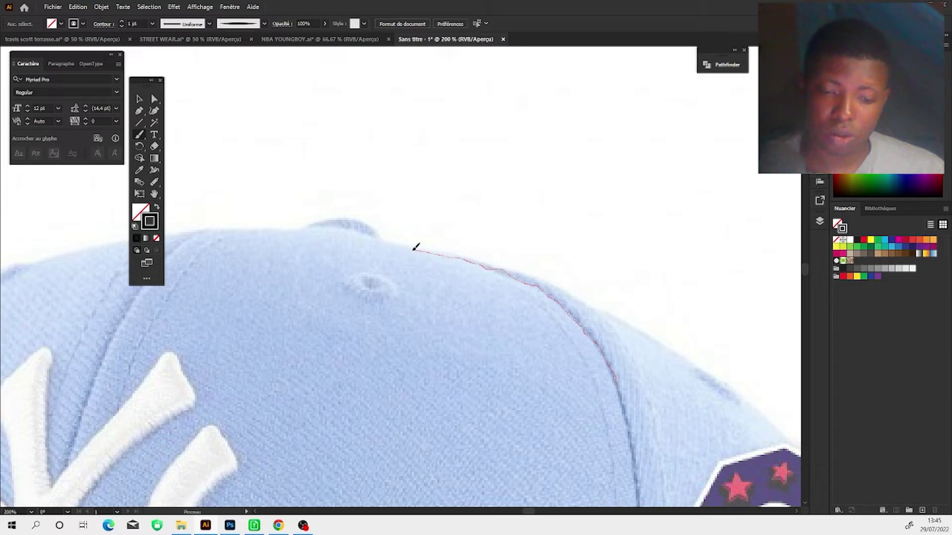
left_click_drag(390, 243, 388, 244)
key("ctrl+minus")
key("ctrl+minus")
key("ctrl+minus")
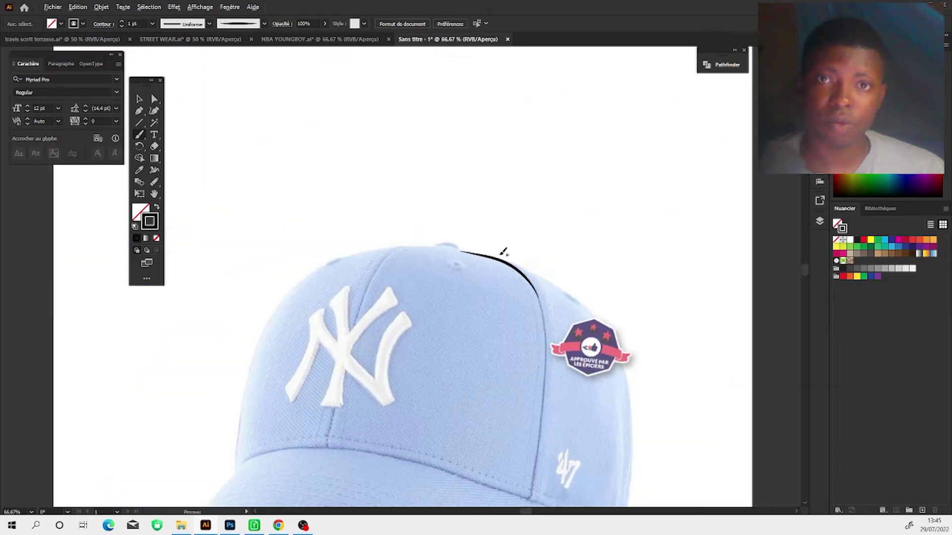
key("ctrl+plus")
key("ctrl+plus")
key("ctrl+plus")
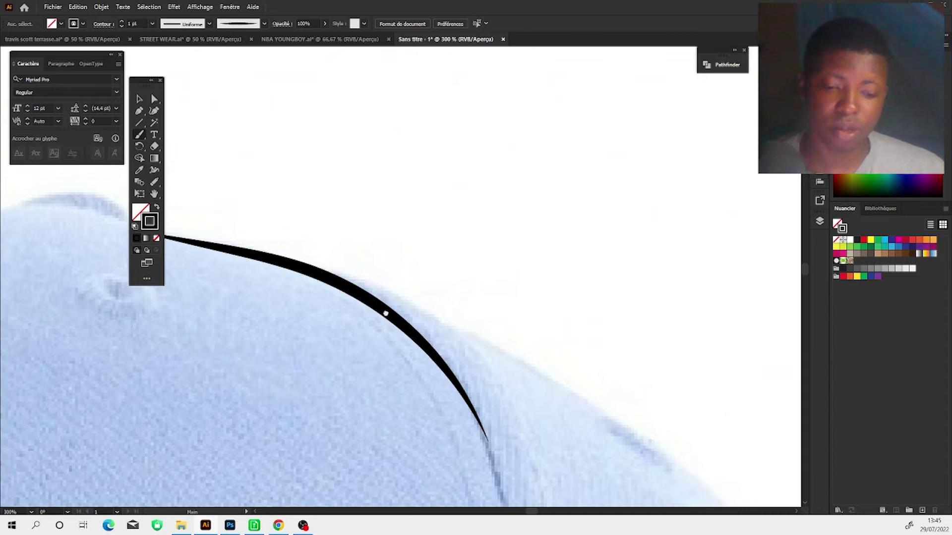
key("ctrl+plus")
key("ctrl+minus")
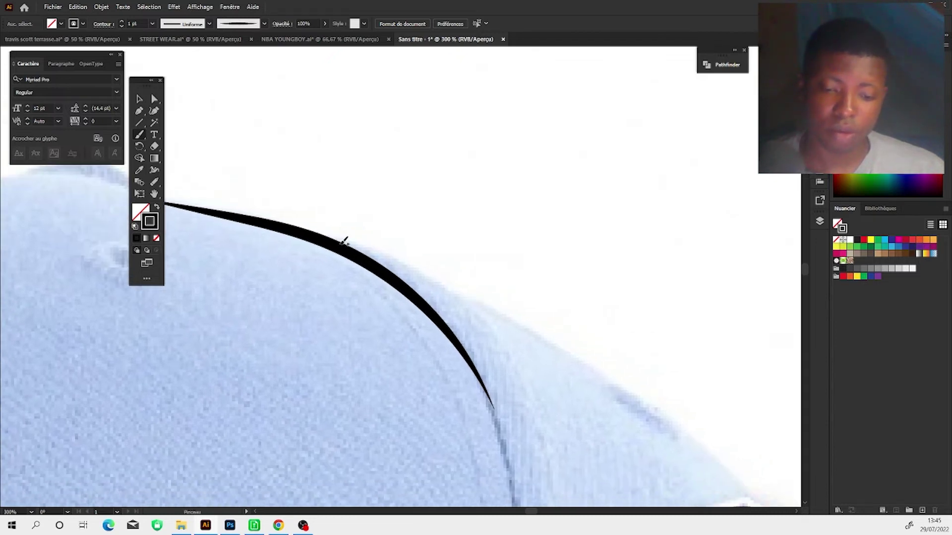
Paint a second tapered stroke down the seam to the badge, redoing a misplaced attempt.
left_click_drag(291, 227, 492, 490)
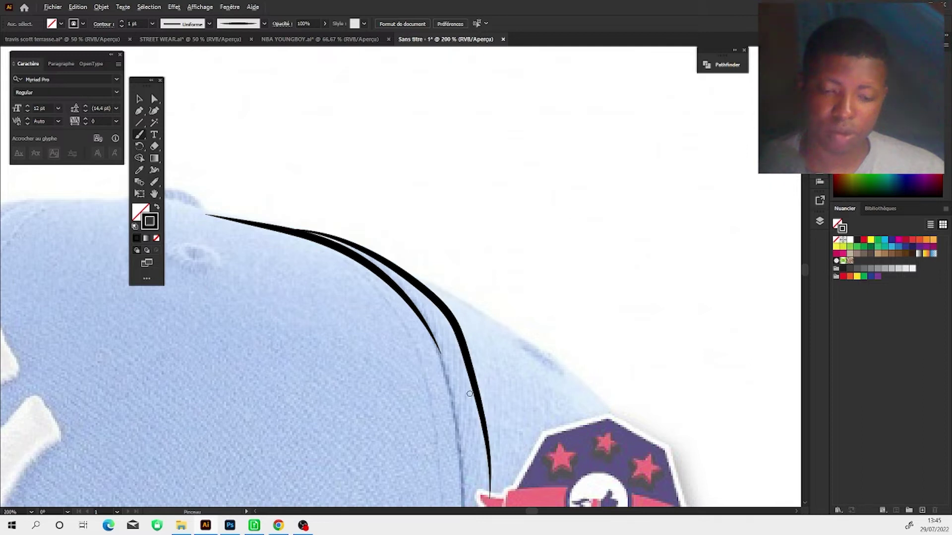
key("ctrl+z")
left_click_drag(445, 368, 442, 341)
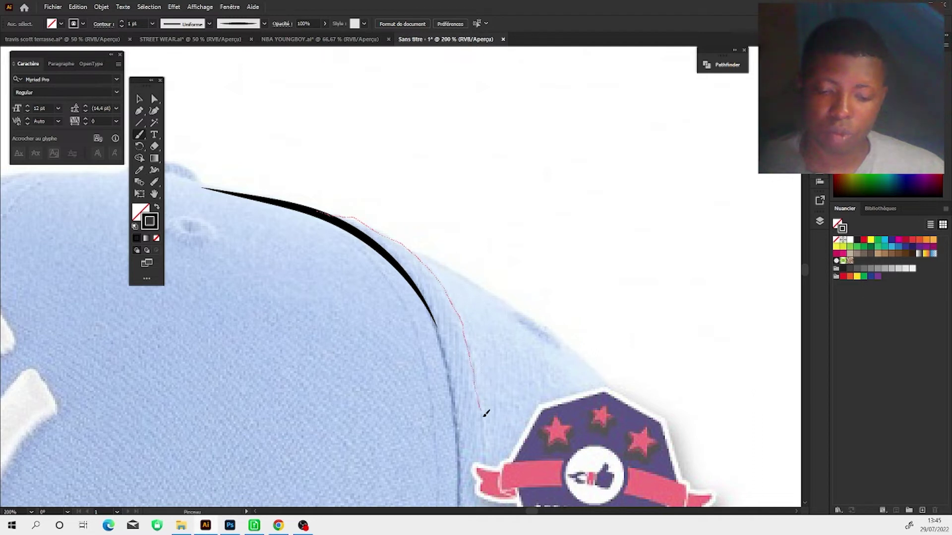
left_click_drag(493, 488, 491, 489)
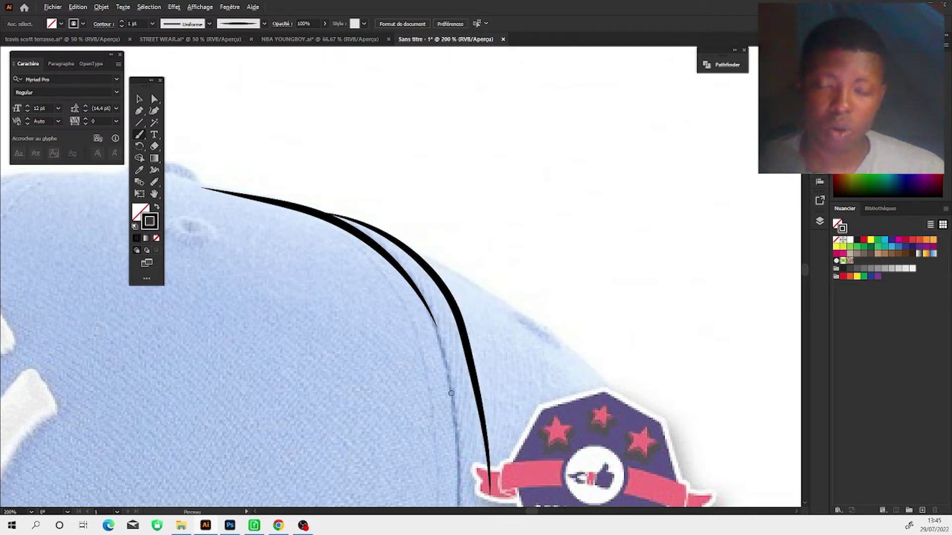
scroll(448, 374, "down", 2)
left_click_drag(451, 371, 478, 196)
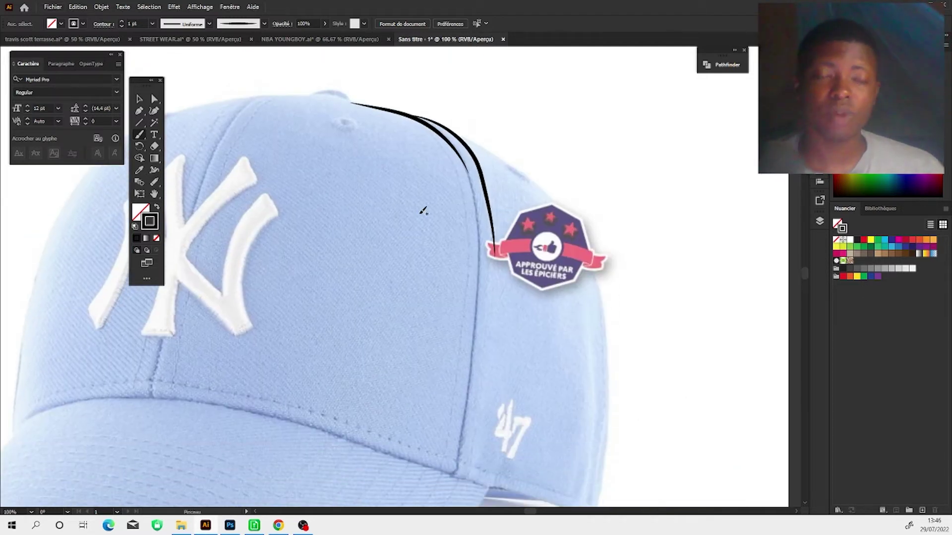
double_click(142, 133)
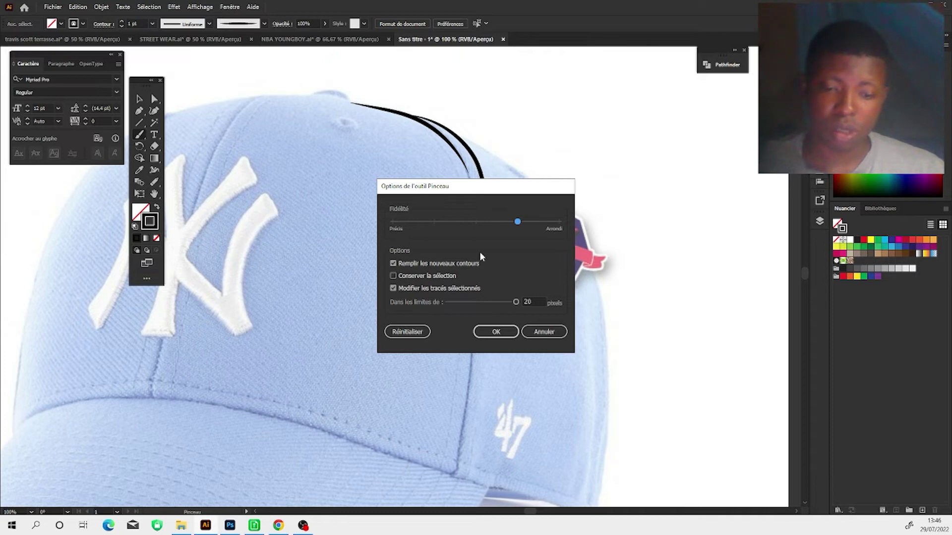
Set the Paintbrush Fidelity slider fully to Smooth and confirm.
left_click_drag(518, 221, 558, 221)
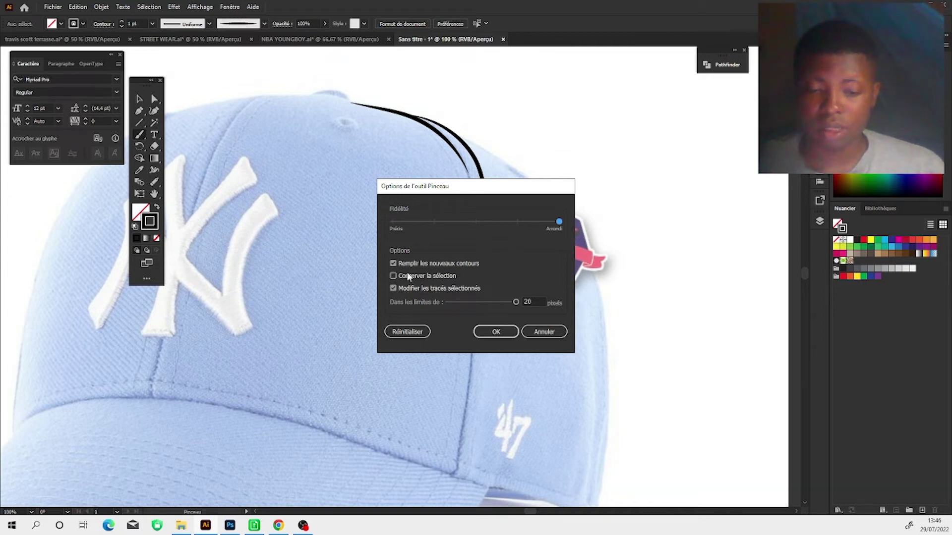
left_click(488, 333)
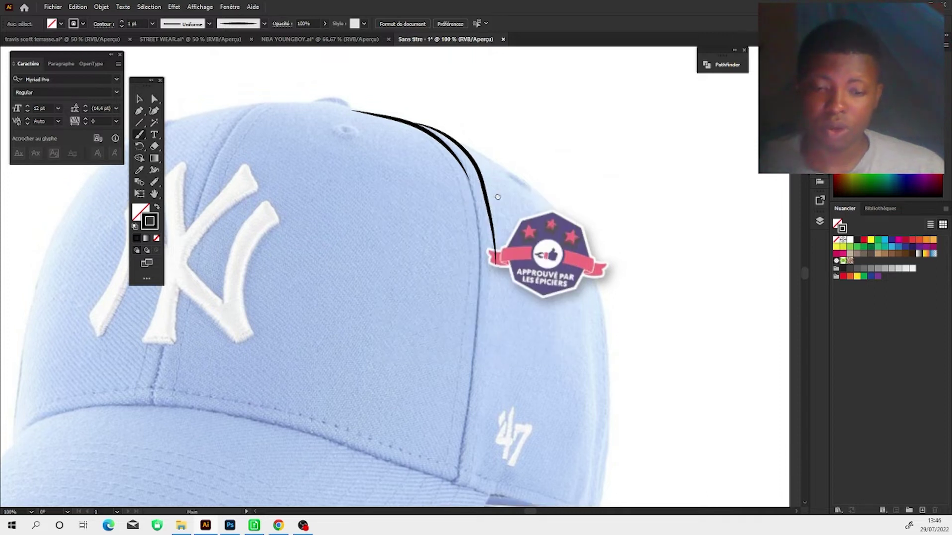
Zoom in and repaint the outer seam stroke along the cap's right panel.
scroll(469, 209, "up", 3)
scroll(476, 220, "up", 2)
left_click_drag(351, 162, 540, 495)
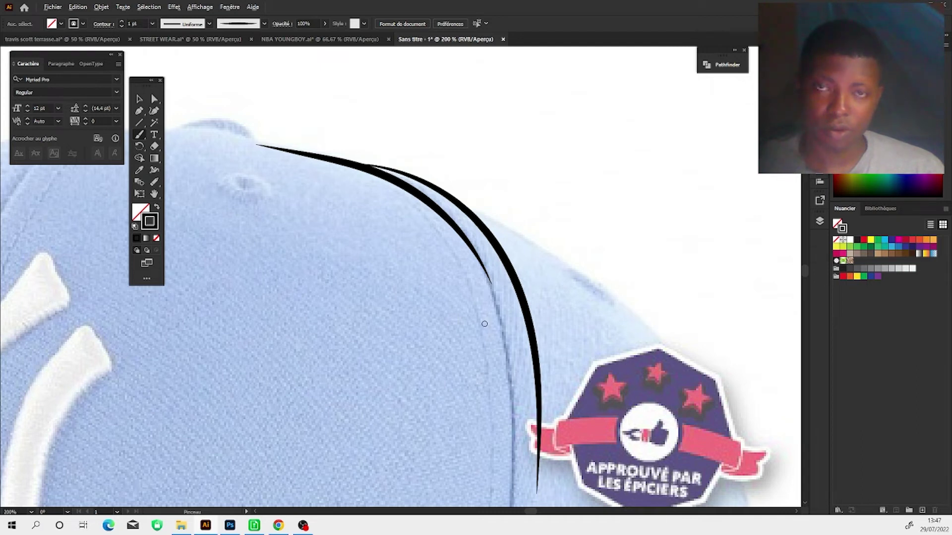
scroll(484, 324, "down", 3)
left_click_drag(517, 406, 456, 279)
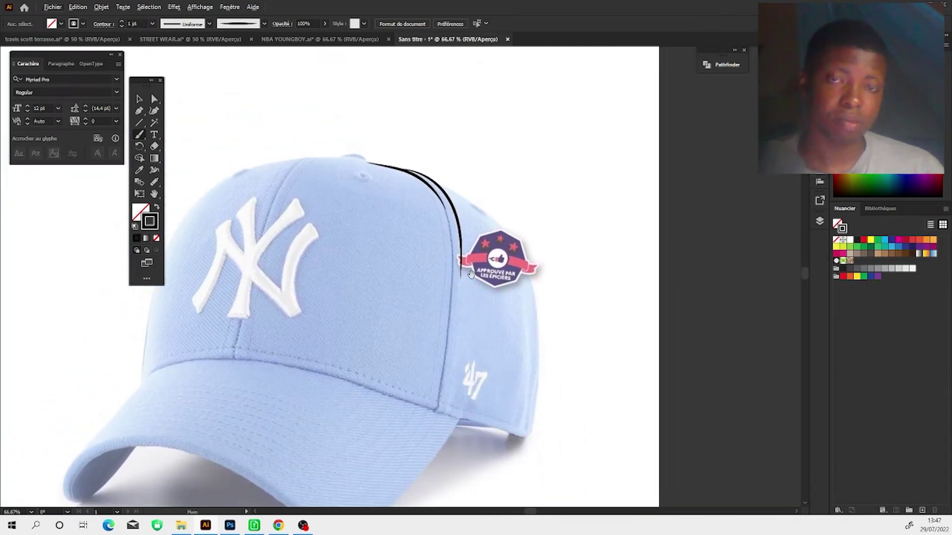
left_click_drag(456, 278, 491, 257)
Zoom and pan around the cap to inspect the repainted seam stroke.
scroll(387, 189, "up", 2)
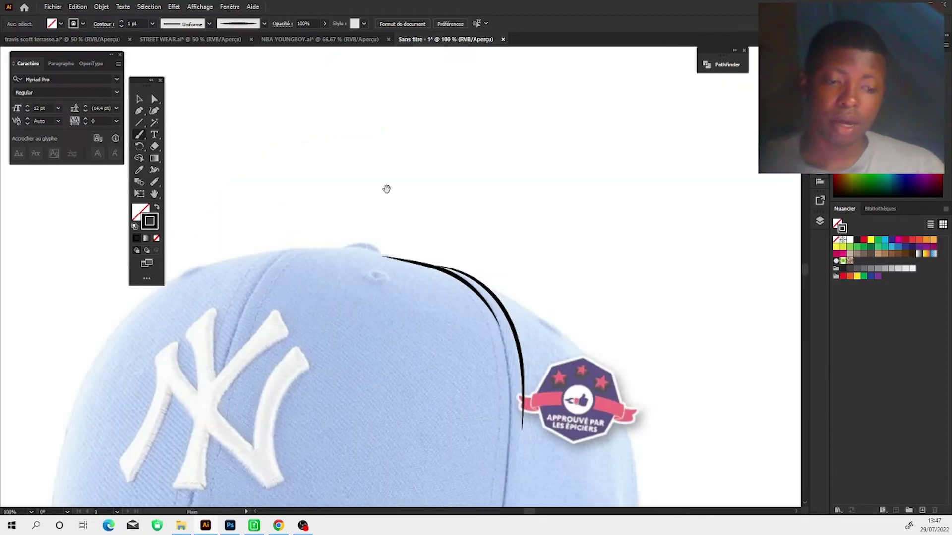
scroll(379, 246, "up", 1)
scroll(389, 258, "up", 2)
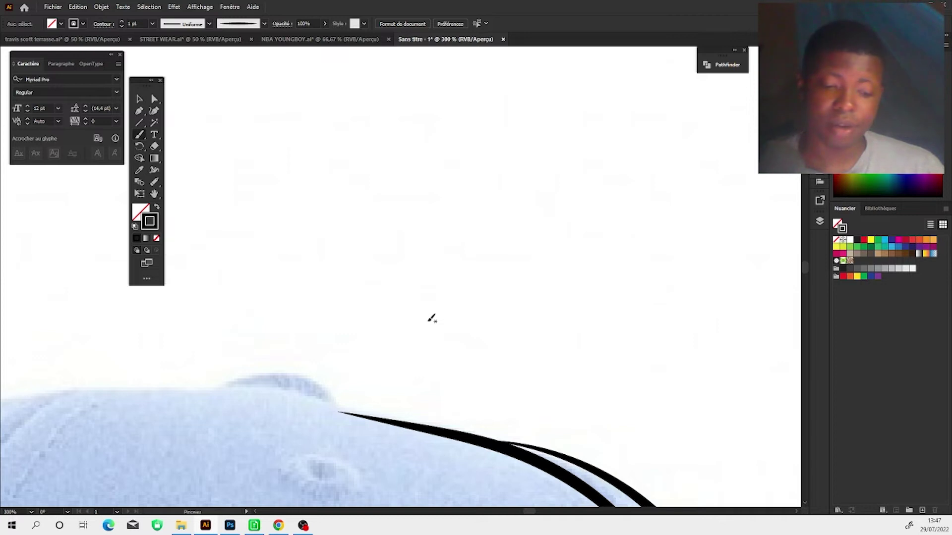
scroll(431, 319, "down", 2)
scroll(432, 319, "left", 2)
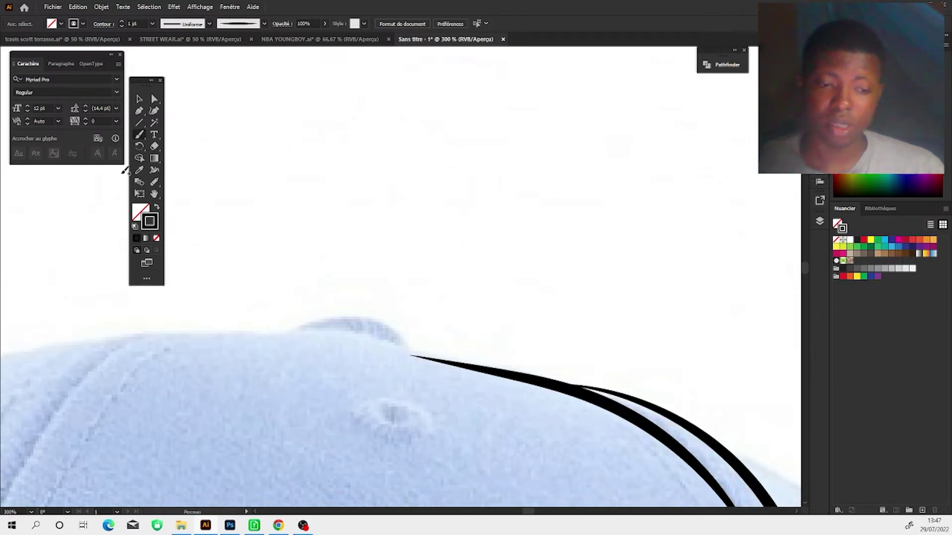
scroll(397, 280, "down", 1)
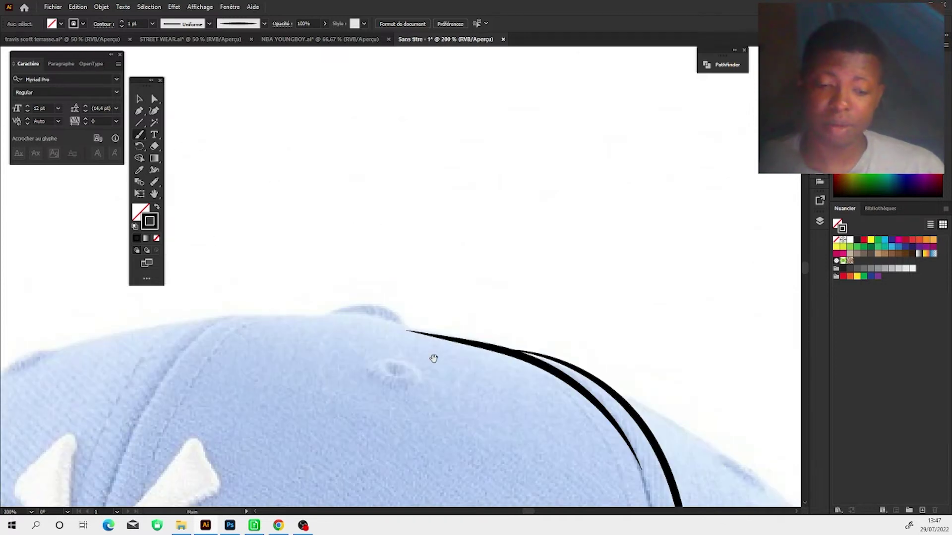
scroll(446, 357, "left", 1)
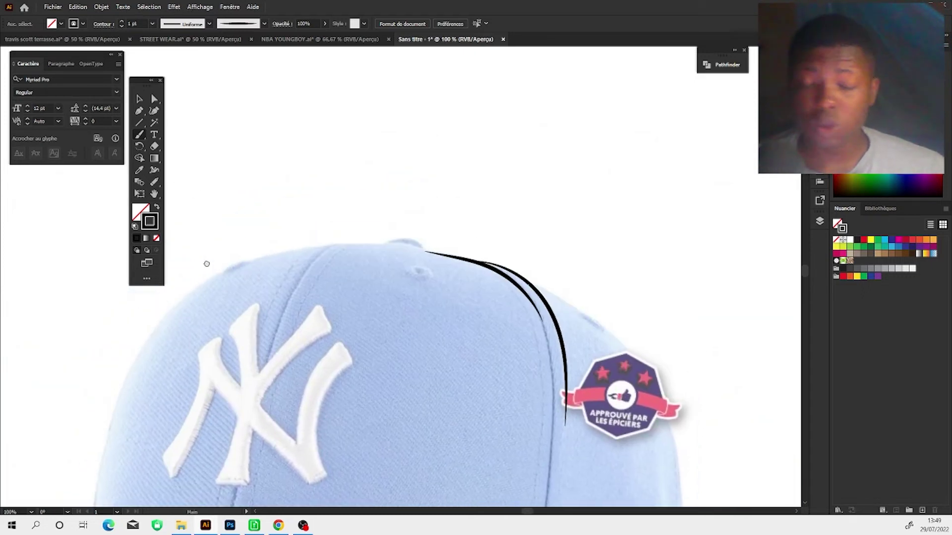
scroll(246, 234, "down", 1)
scroll(208, 212, "down", 2)
scroll(149, 174, "down", 2)
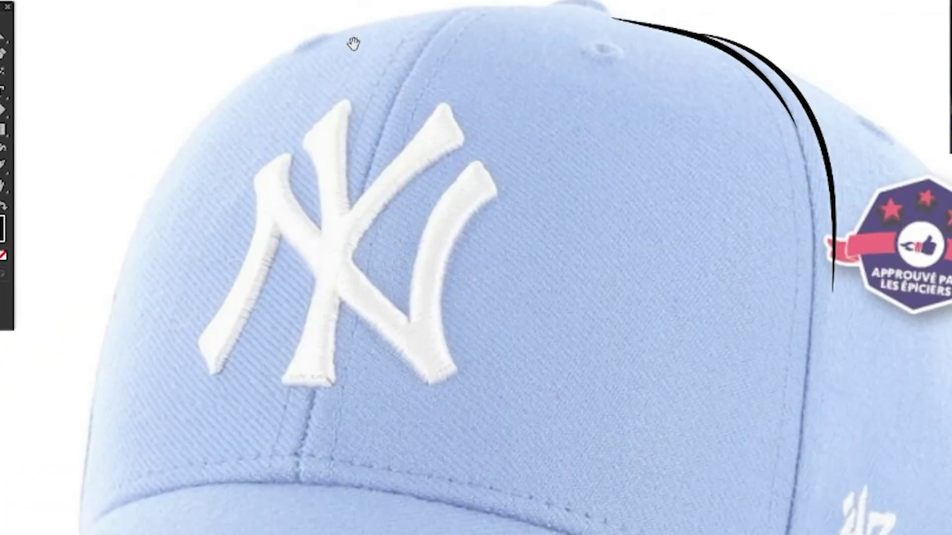
Draw a Pen curve from the visor's left tip along its top edge to the right.
scroll(353, 39, "down", 10)
left_click(17, 467)
mouse_move(657, 533)
left_mouse_down()
mouse_move(888, 534)
mouse_move(750, 491)
left_mouse_up()
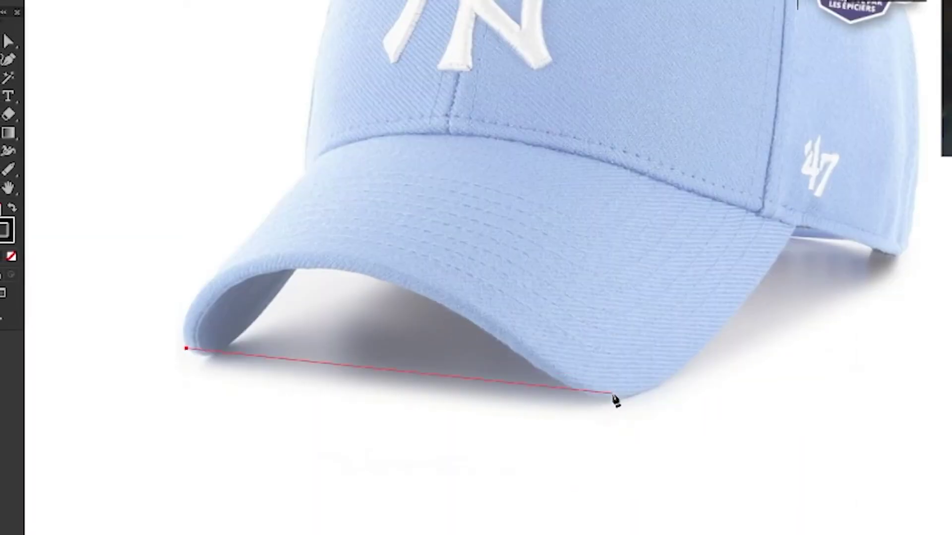
mouse_move(615, 397)
left_mouse_down()
mouse_move(818, 534)
mouse_move(789, 534)
left_mouse_up()
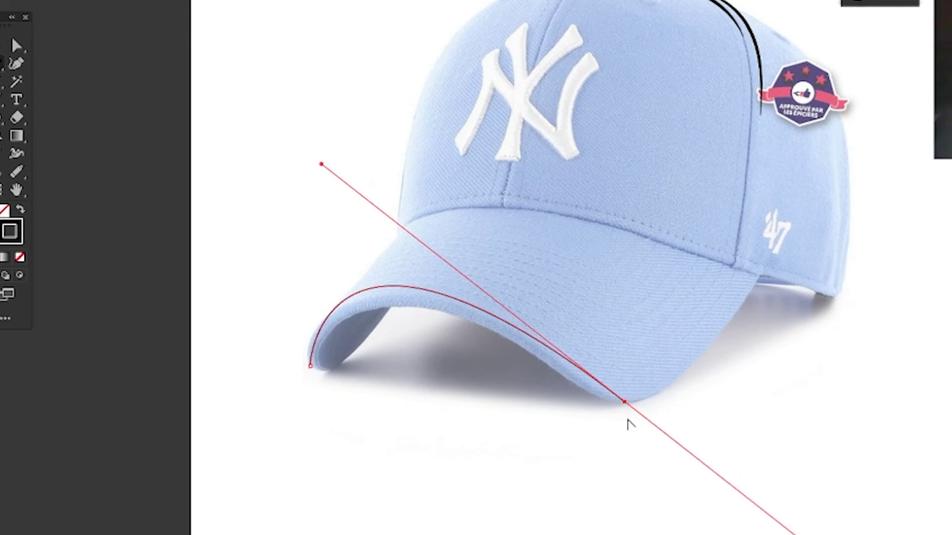
left_click(624, 402)
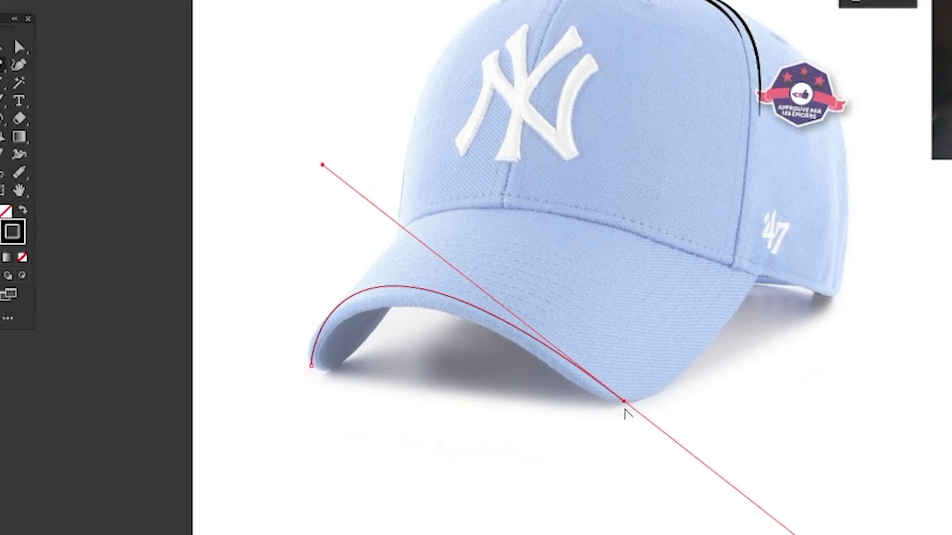
key("v")
Drag the curve's end point onto the visor edge with Direct Selection.
left_click_drag(262, 187, 342, 206)
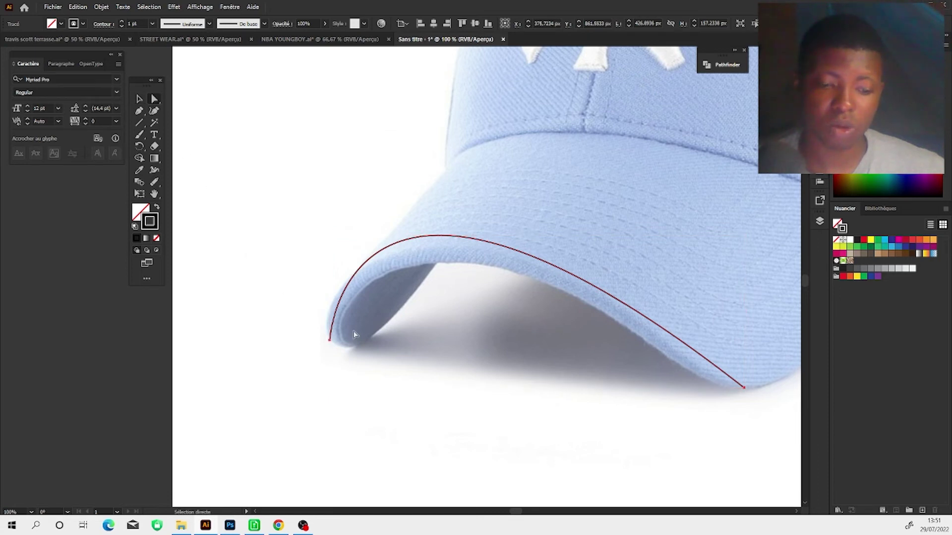
scroll(325, 333, "up", 1)
scroll(397, 297, "up", 2)
mouse_move(397, 177)
left_mouse_down()
mouse_move(409, 185)
mouse_move(483, 176)
left_mouse_up()
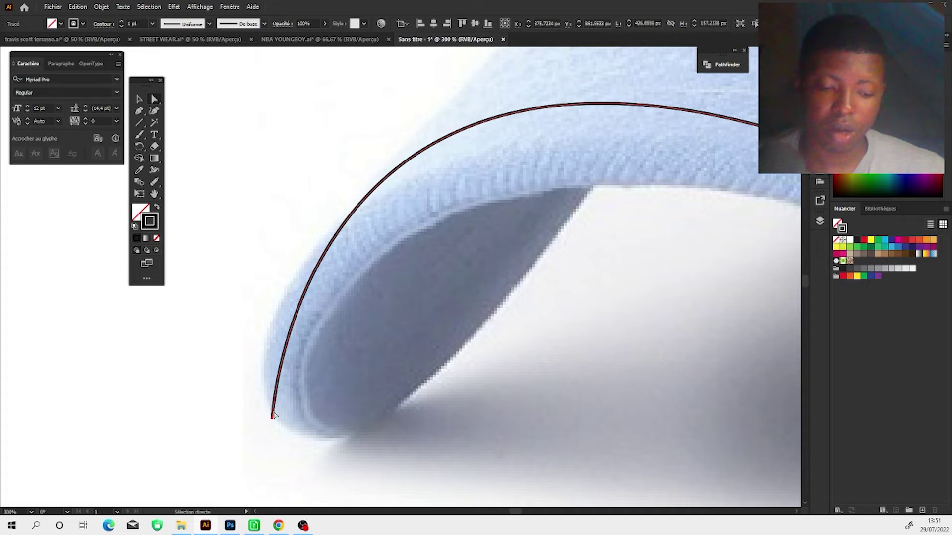
left_click_drag(272, 421, 263, 376)
scroll(451, 132, "down", 2)
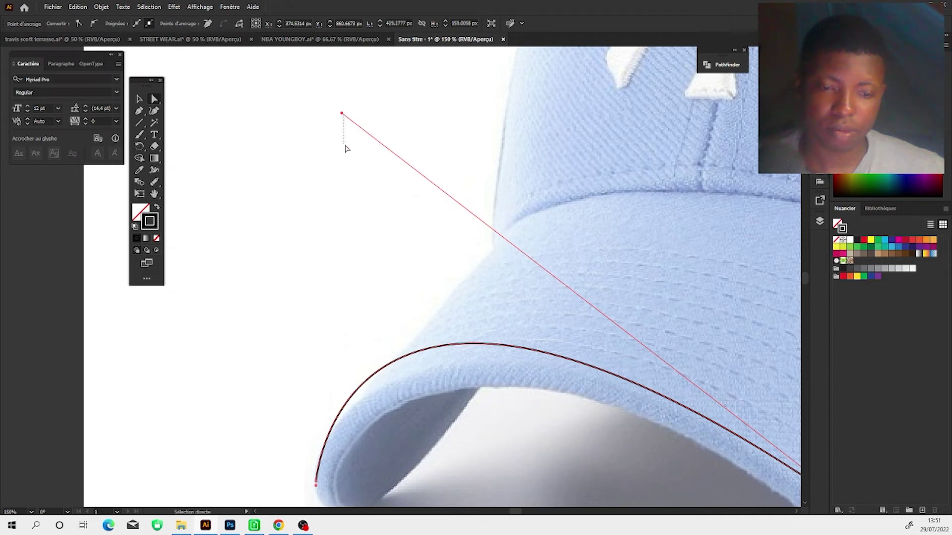
left_click(345, 148)
key("ctrl+0")
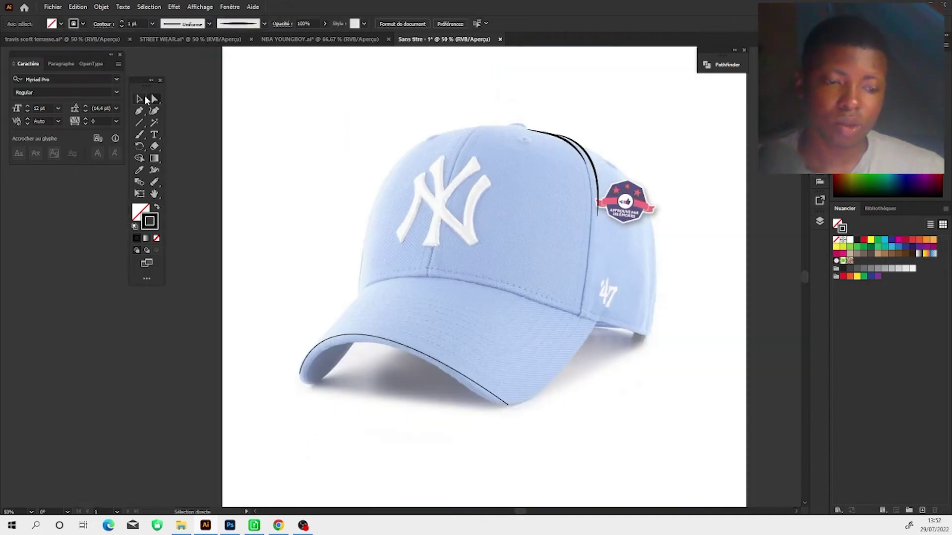
Apply the custom tapered art brush to the visor curve, matching the seam strokes.
left_click(401, 347)
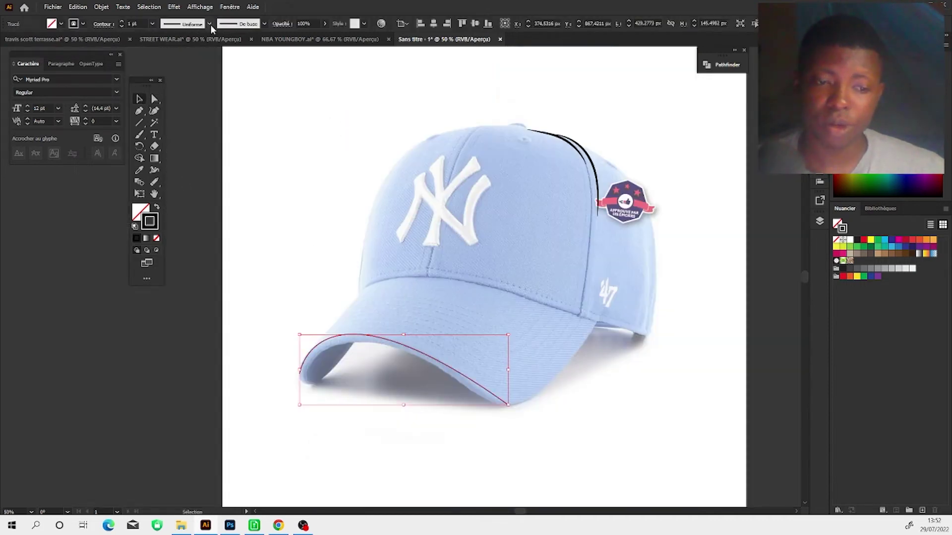
scroll(532, 255, "up", 2)
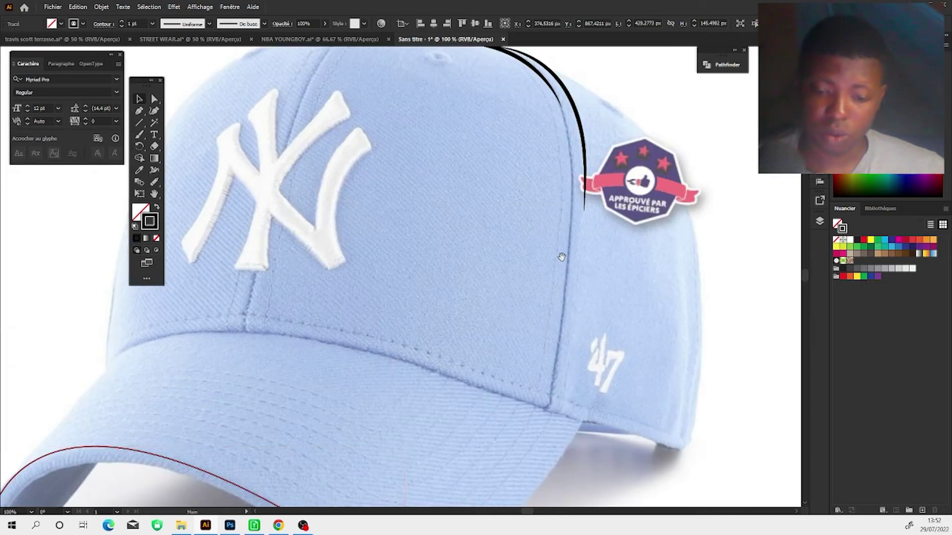
scroll(566, 273, "up", 2)
left_click(568, 277)
scroll(528, 186, "down", 3)
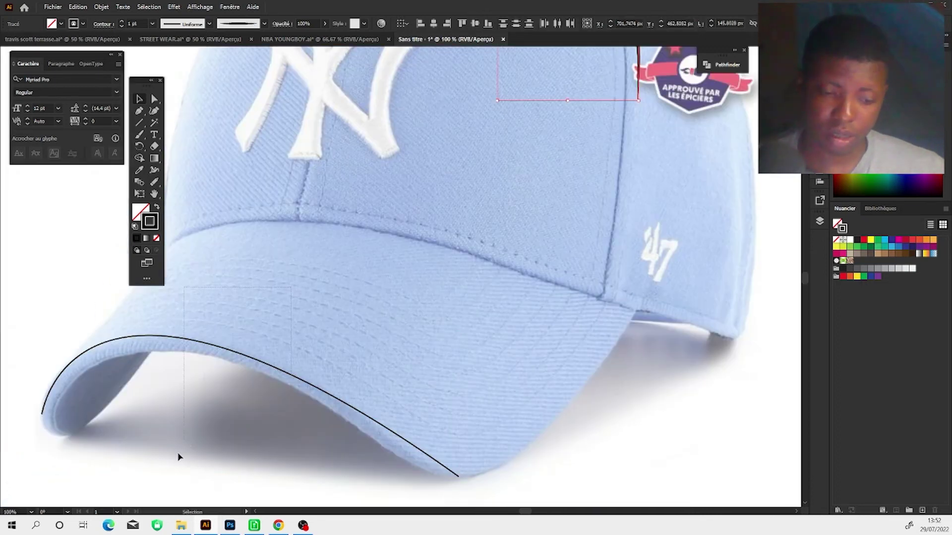
left_click(178, 451)
scroll(234, 223, "up", 2)
left_click(267, 24)
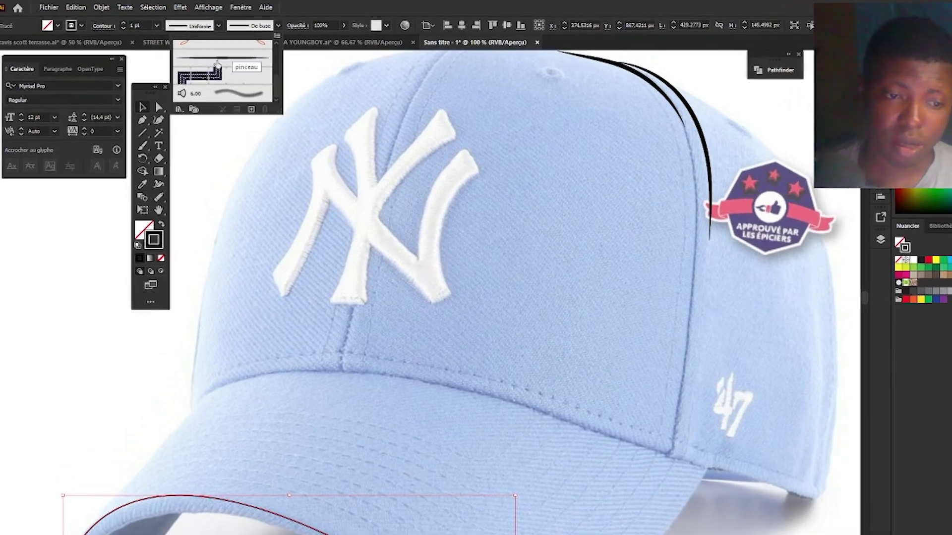
left_click(280, 70)
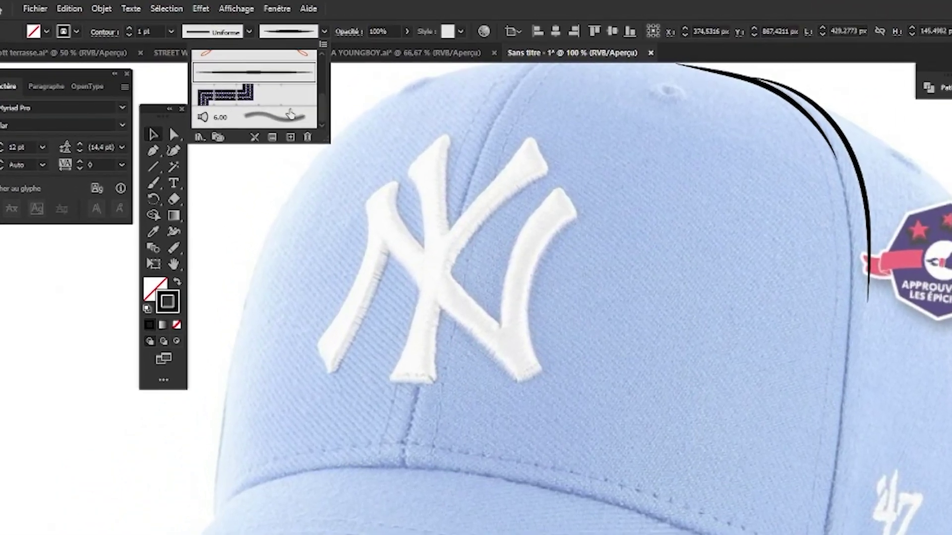
scroll(484, 340, "down", 5)
left_click(476, 394)
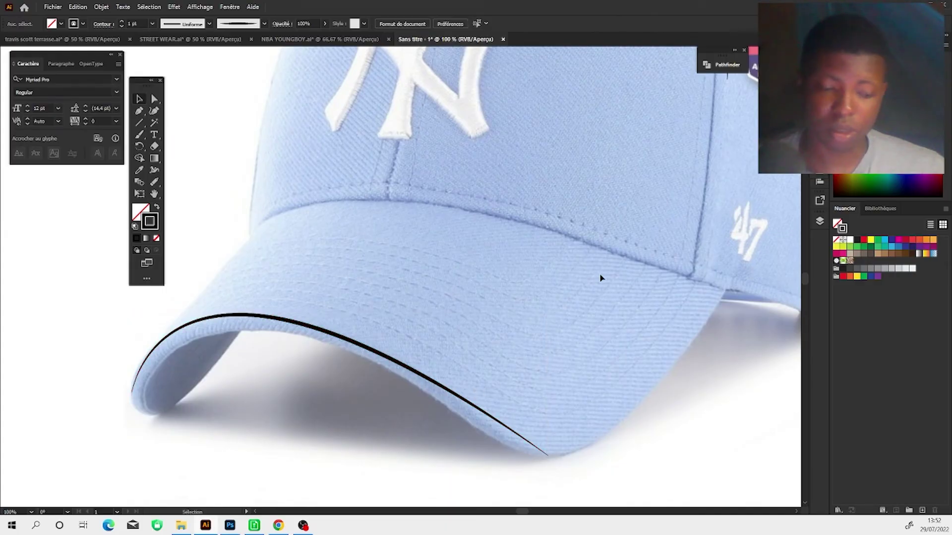
scroll(466, 356, "down", 1)
scroll(376, 295, "up", 1)
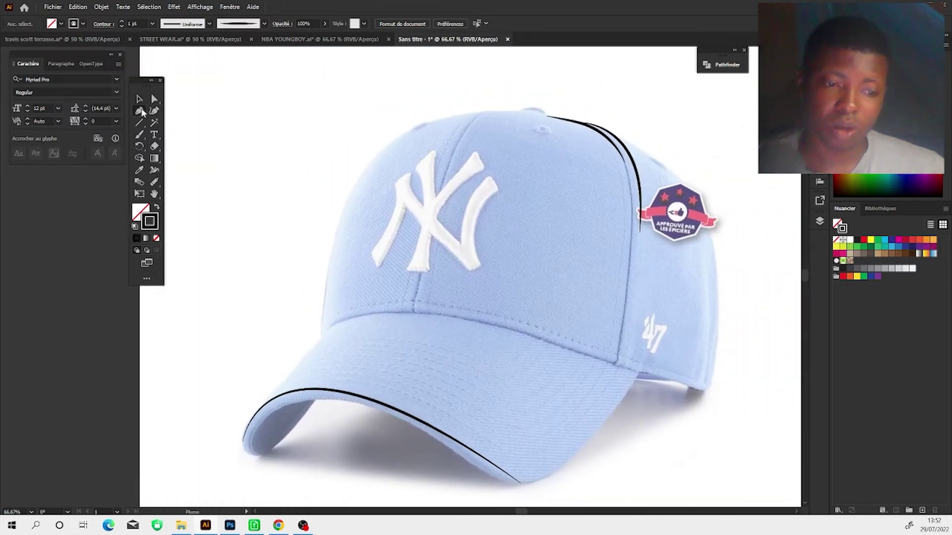
Pick the Blob Brush tool from the Paintbrush tool flyout.
left_click_drag(524, 263, 444, 265)
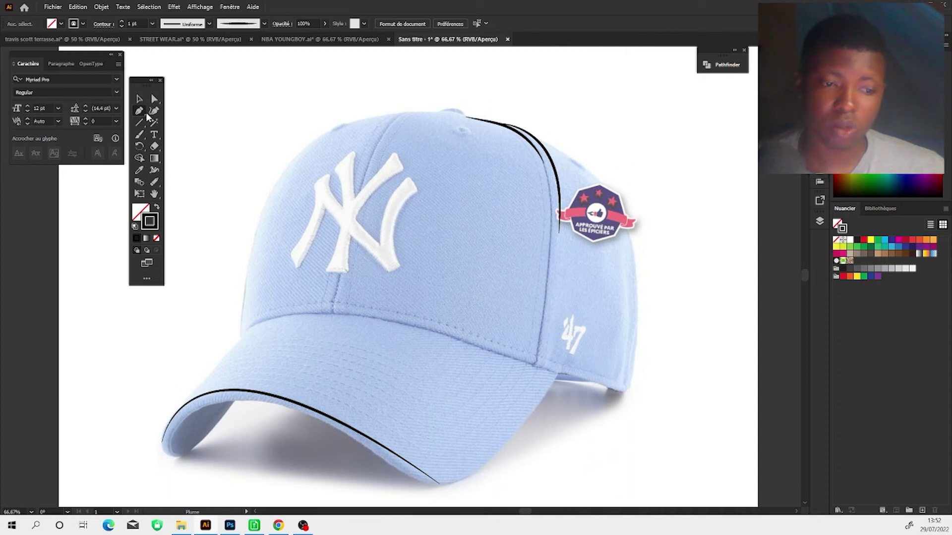
left_click(141, 134)
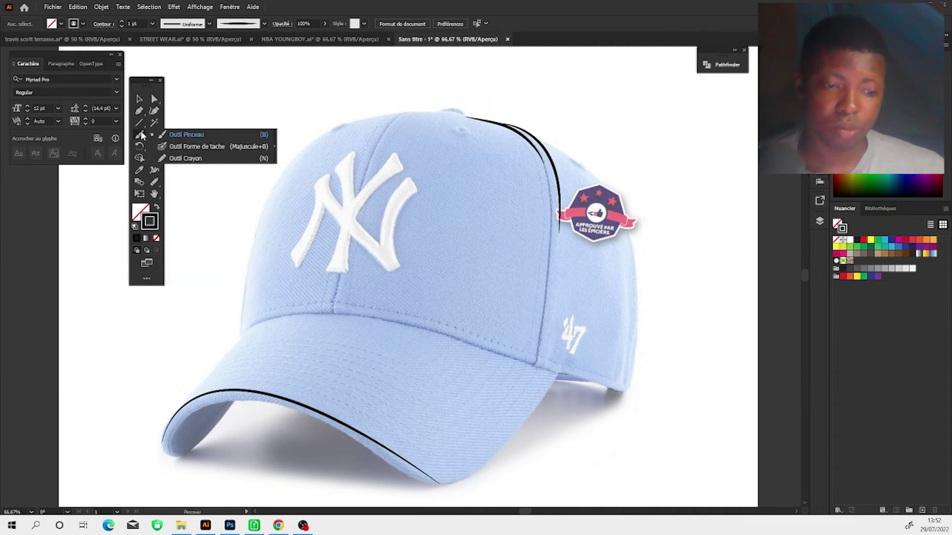
left_click(141, 134)
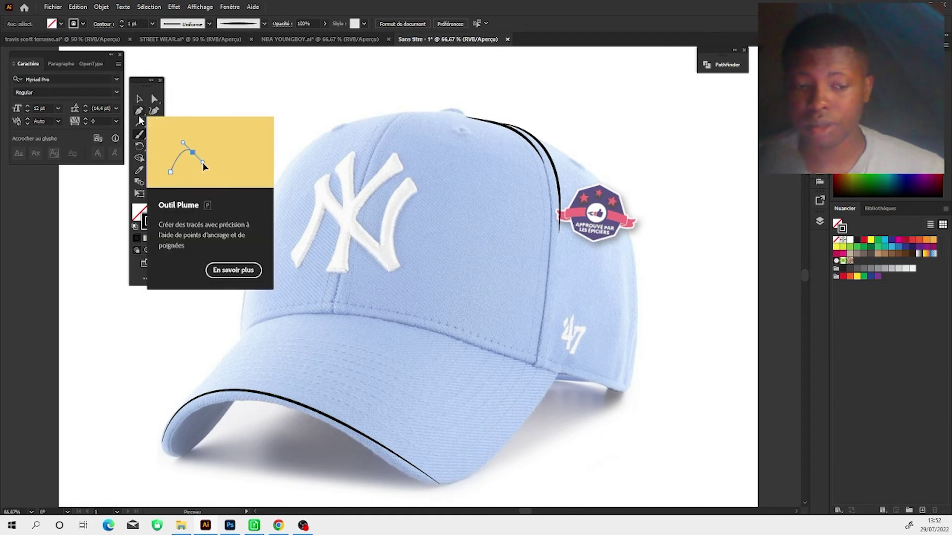
left_click(139, 134)
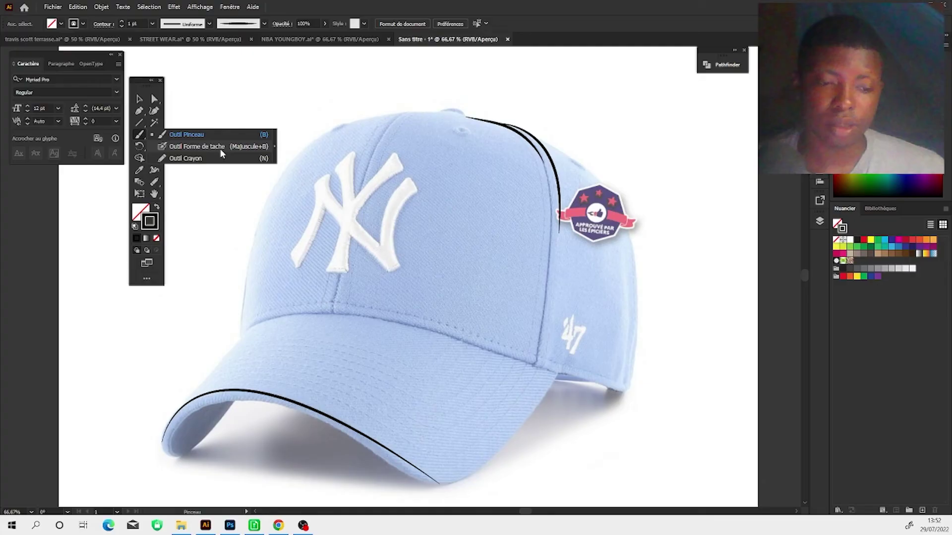
left_click(220, 148)
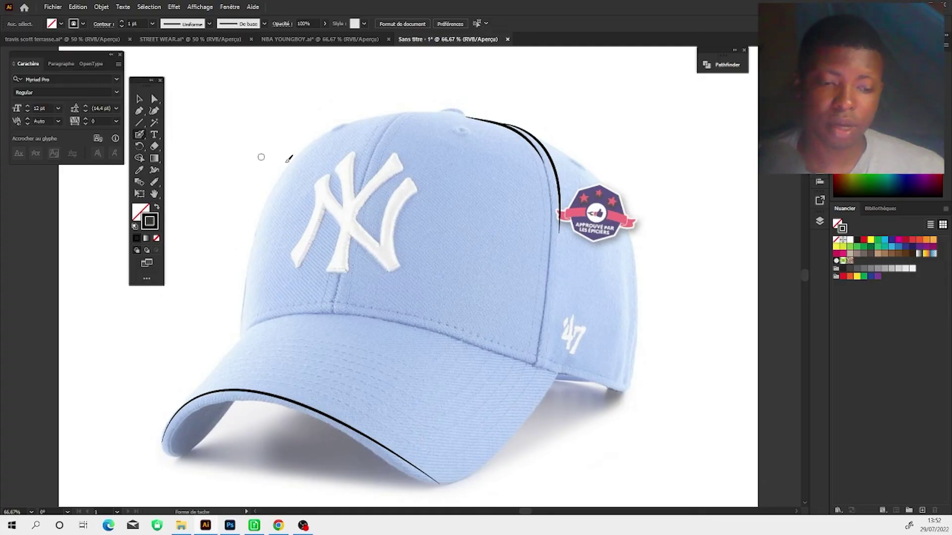
scroll(186, 138, "right", 3)
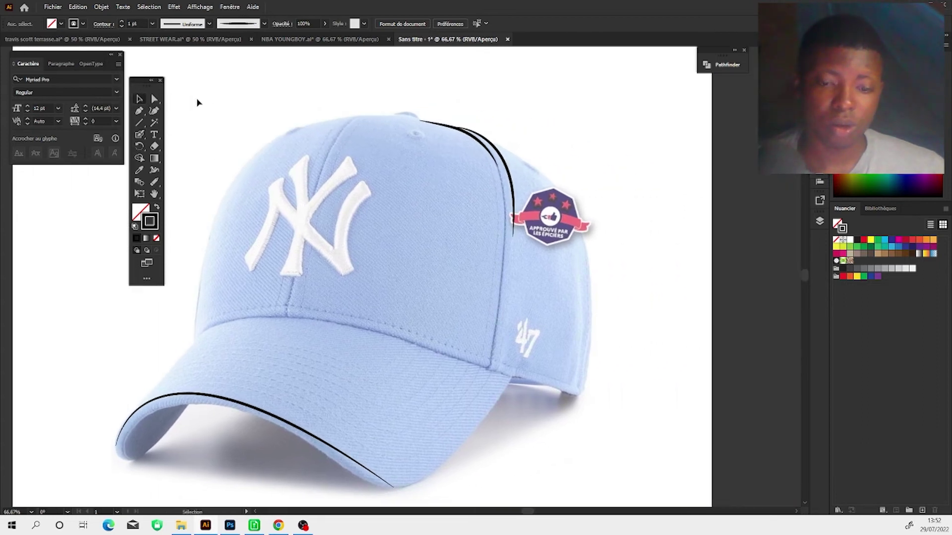
left_click_drag(139, 134, 189, 140)
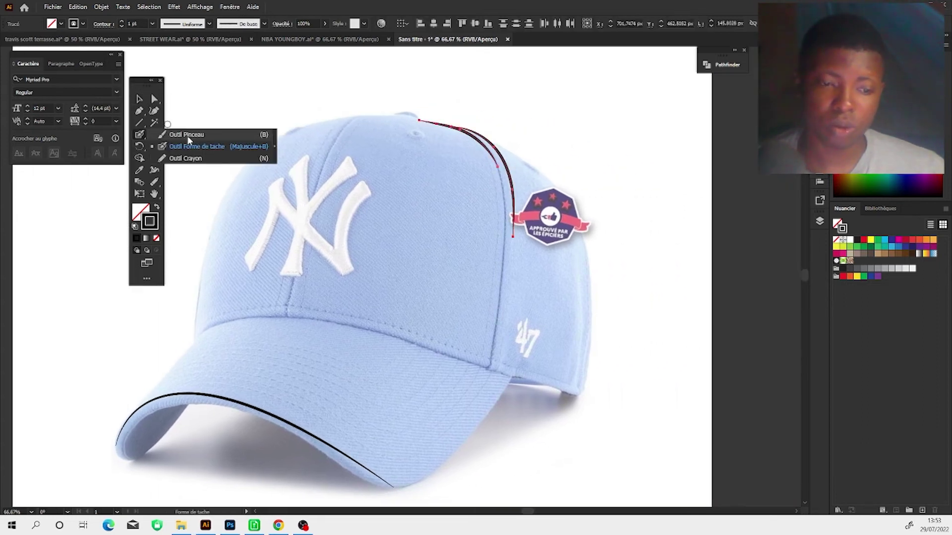
Move the seam curve's upper endpoint and pull its tail up onto the crown edge.
left_click(240, 137)
key("a")
scroll(508, 132, "up", 5)
scroll(508, 132, "down", 3)
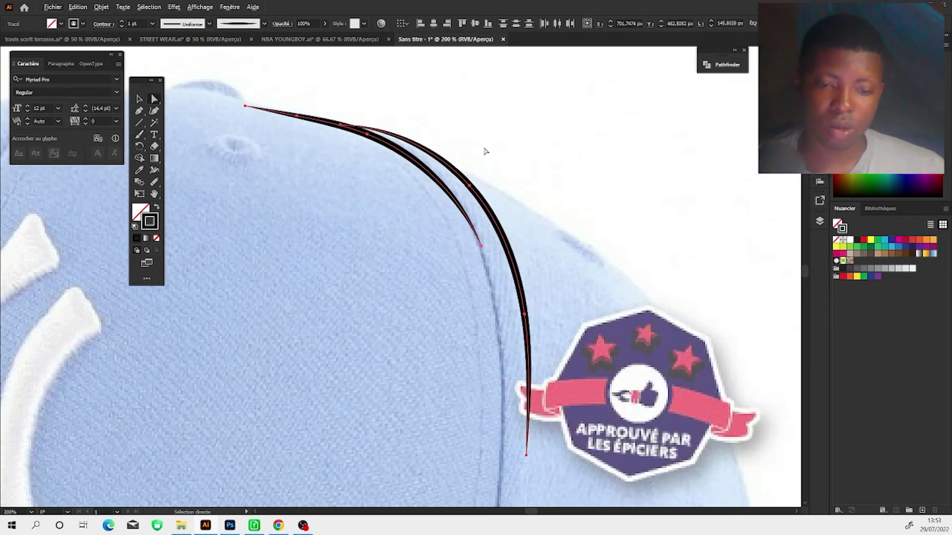
scroll(488, 208, "up", 3)
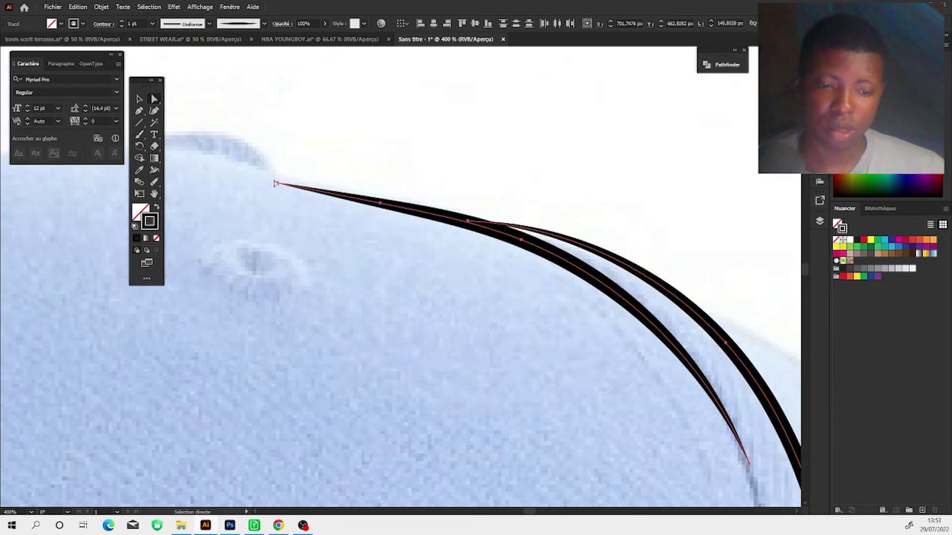
left_click(278, 185)
mouse_move(278, 184)
left_mouse_down()
mouse_move(244, 284)
mouse_move(294, 292)
left_mouse_up()
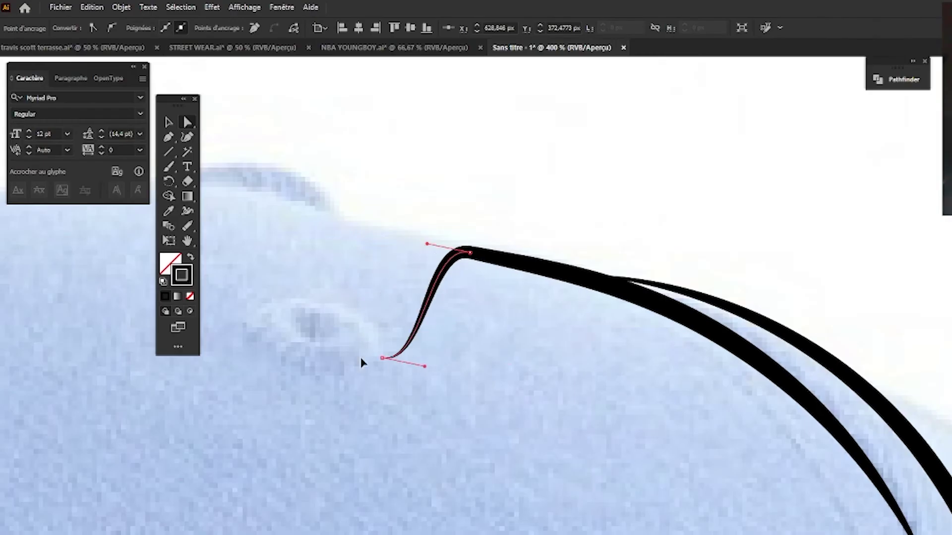
mouse_move(361, 359)
left_mouse_down()
mouse_move(367, 156)
mouse_move(257, 151)
mouse_move(241, 162)
mouse_move(247, 181)
mouse_move(275, 167)
left_mouse_up()
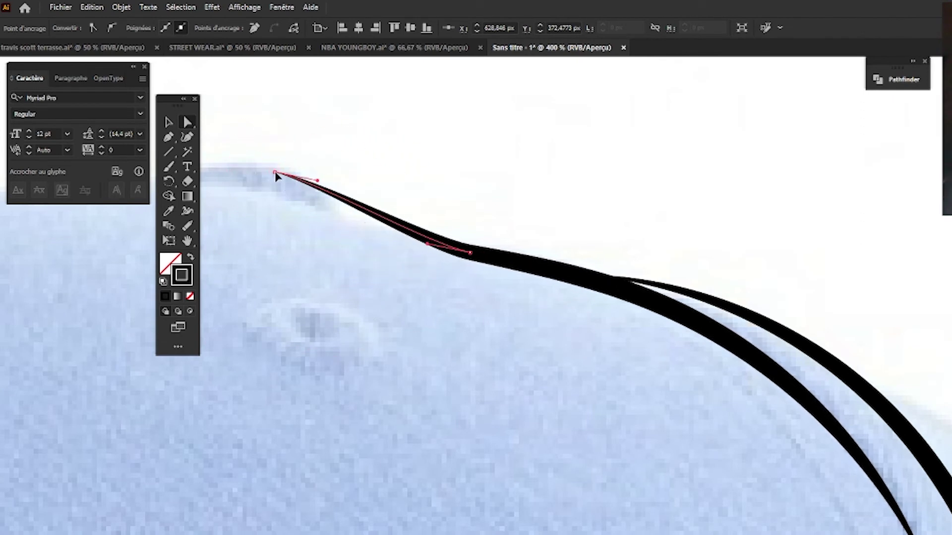
left_click(417, 179)
Drag the thin curve's lower direction handles to bend its end into an S-shape.
key("ctrl+0")
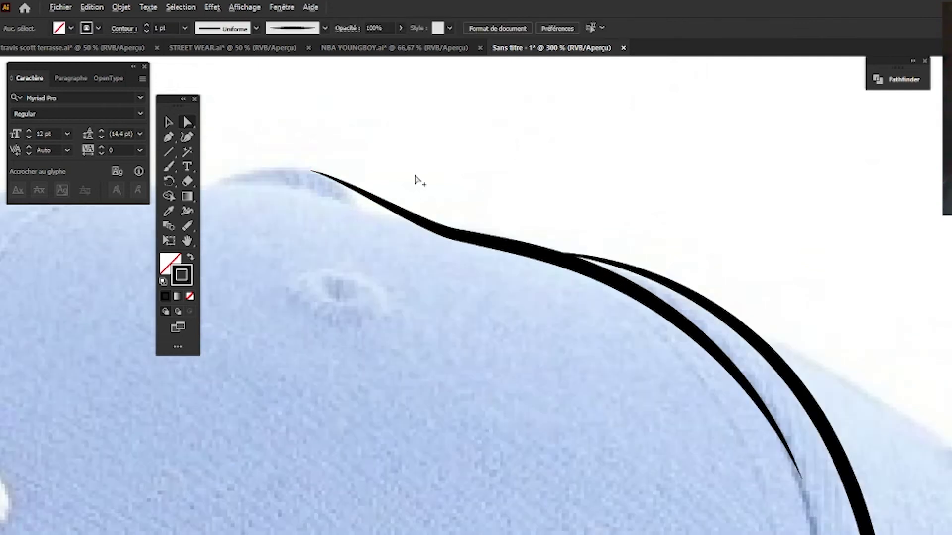
scroll(469, 226, "up", 2)
scroll(469, 225, "up", 1)
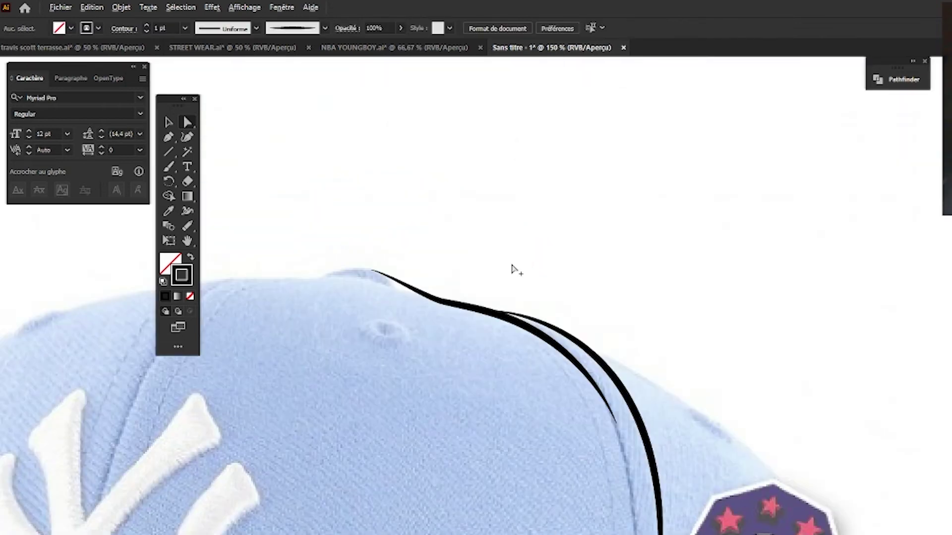
scroll(515, 270, "up", 1)
scroll(569, 283, "down", 1)
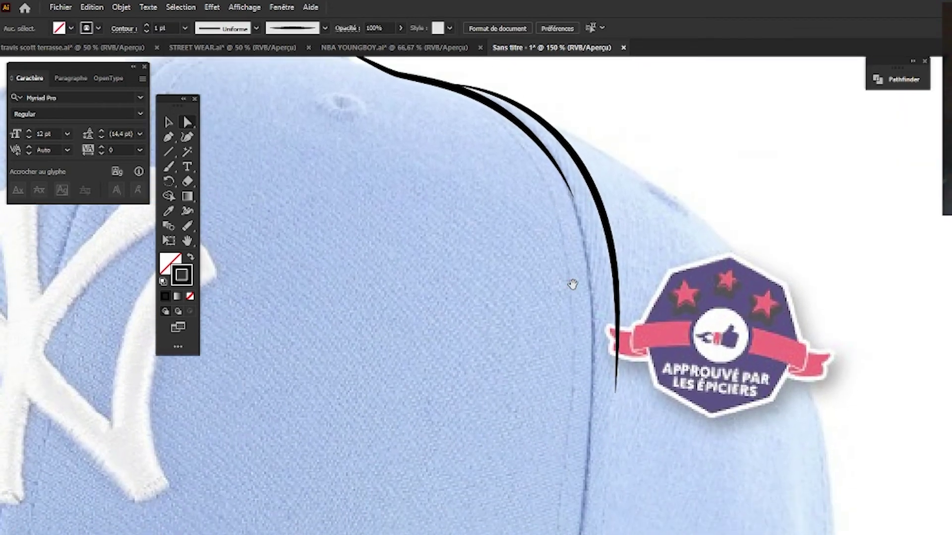
scroll(526, 288, "up", 2)
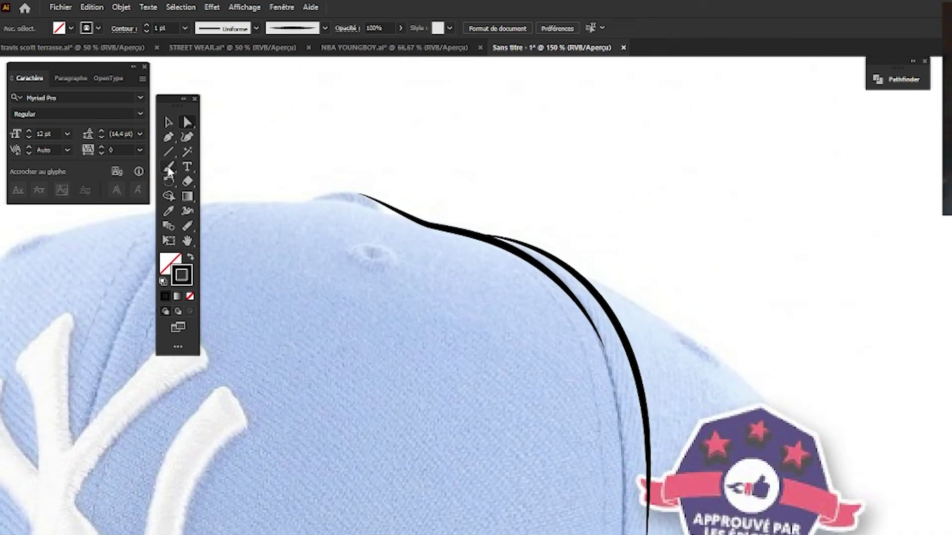
scroll(397, 259, "up", 1)
left_click(452, 250)
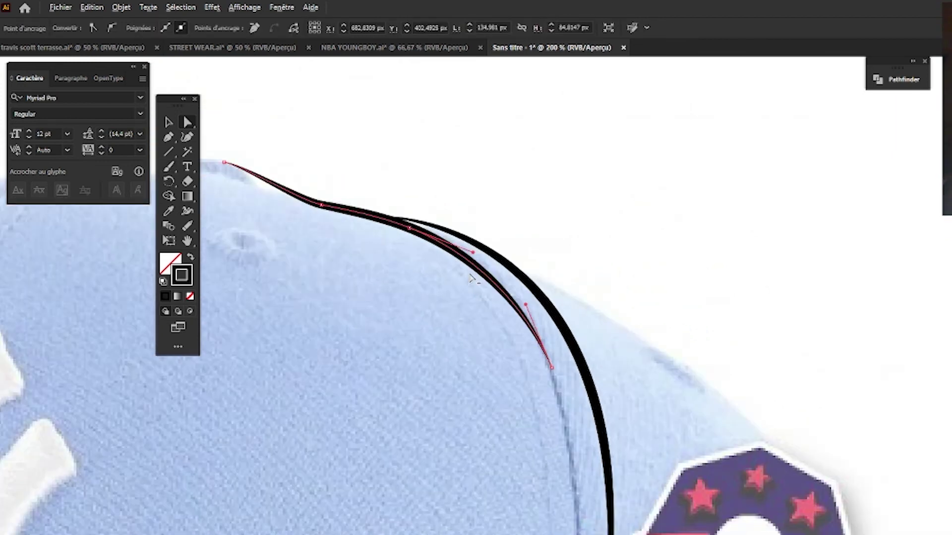
scroll(470, 279, "down", 2)
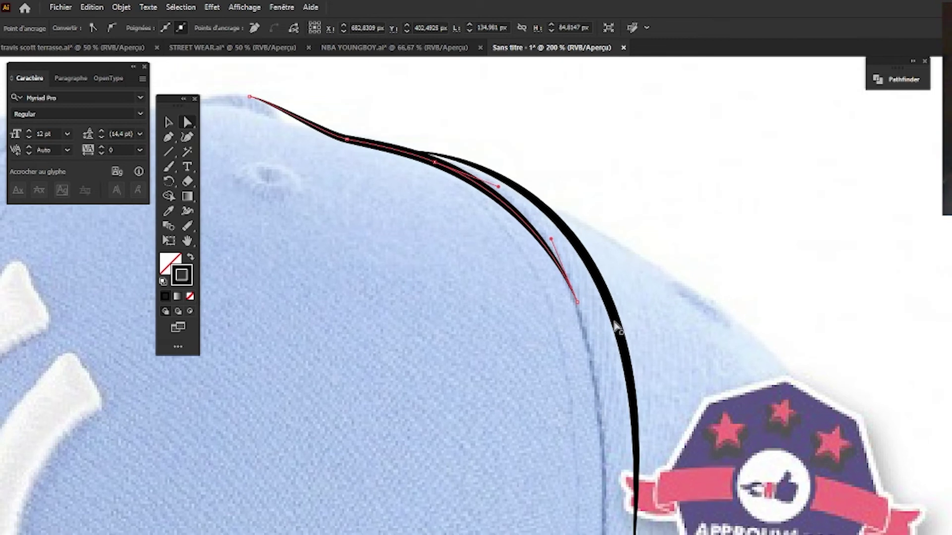
left_click_drag(578, 307, 591, 299)
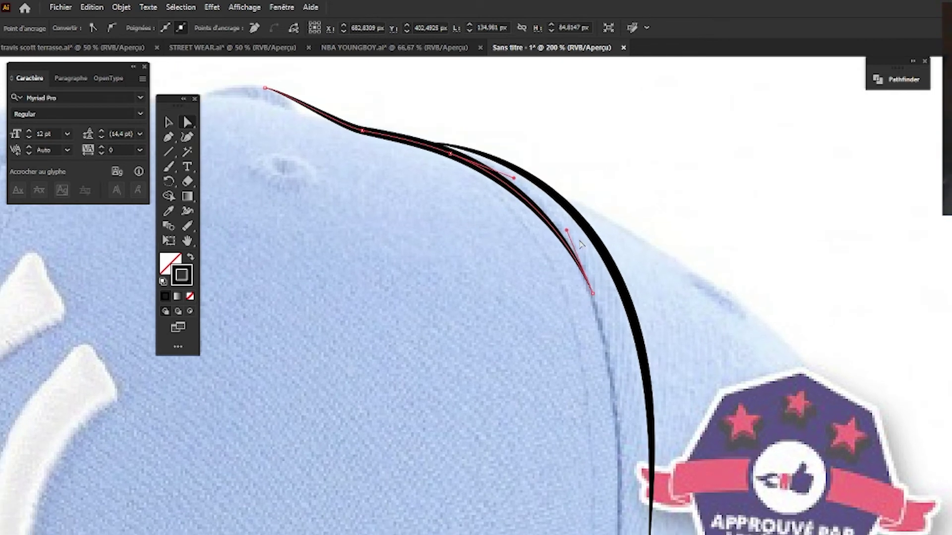
left_click_drag(567, 232, 569, 304)
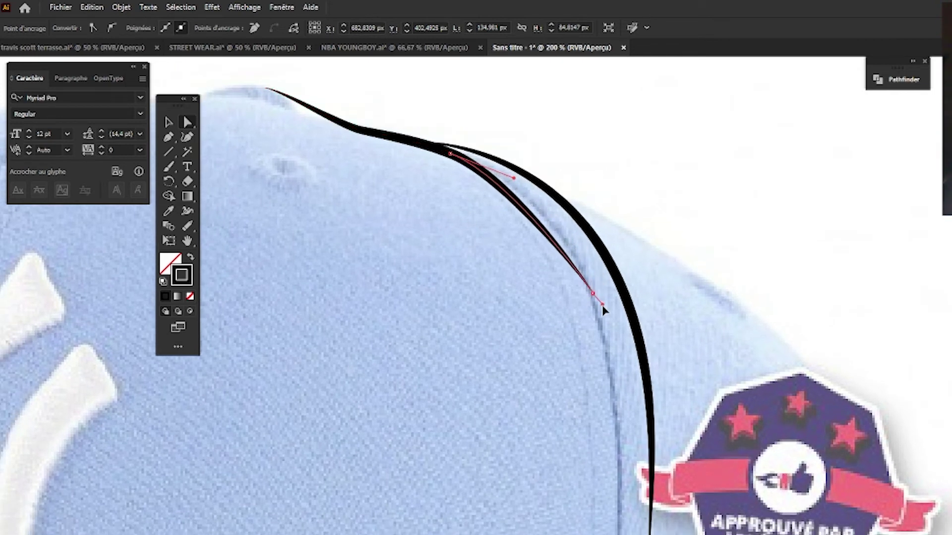
mouse_move(568, 298)
left_mouse_down()
mouse_move(476, 317)
mouse_move(317, 501)
mouse_move(293, 254)
mouse_move(421, 222)
mouse_move(636, 313)
mouse_move(213, 268)
mouse_move(329, 378)
mouse_move(546, 180)
left_mouse_up()
Paint a thick black Blob Brush stroke from the cap's top edge down its right side.
left_click(545, 180)
left_click_drag(168, 167, 238, 186)
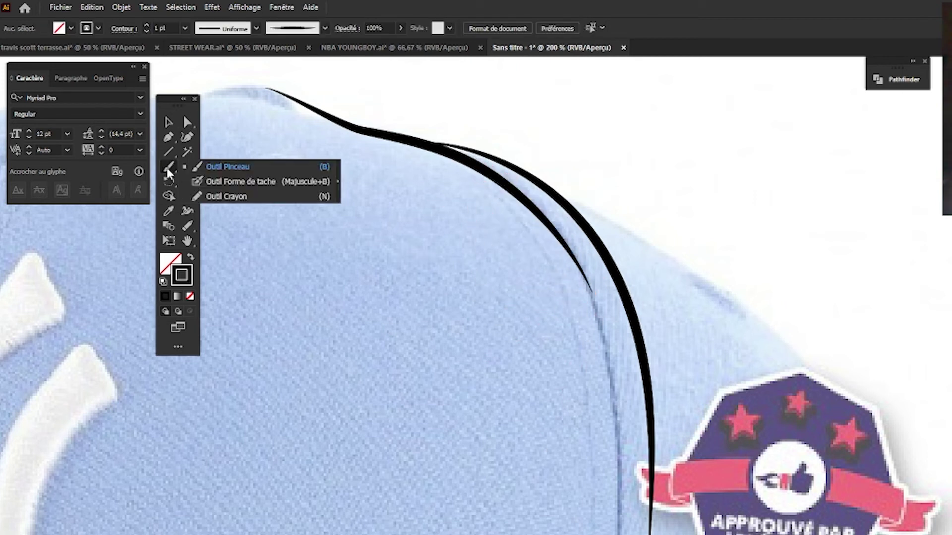
left_click(238, 186)
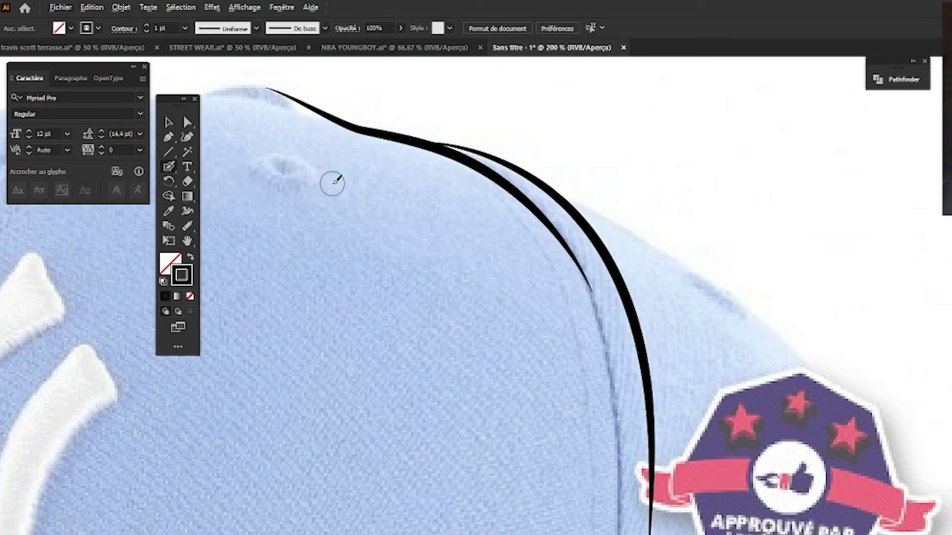
scroll(347, 213, "up", 1)
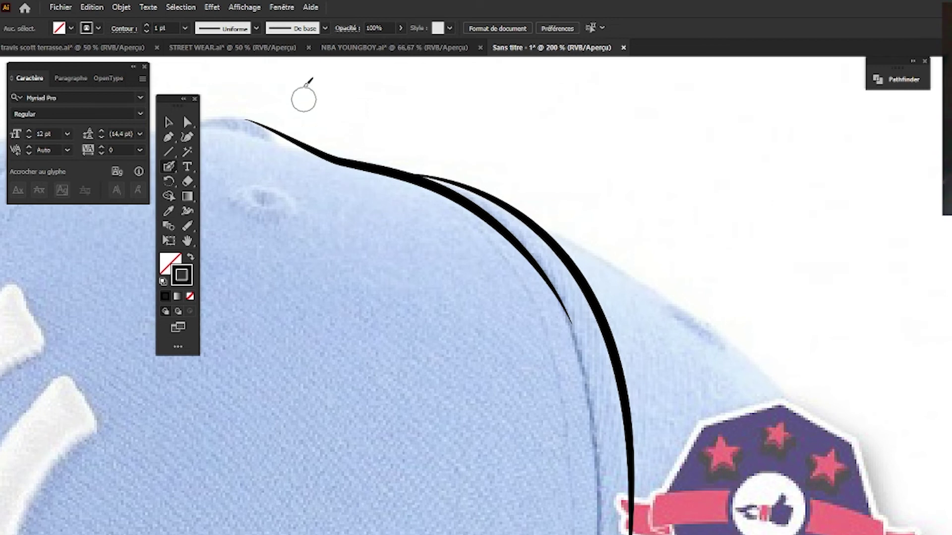
left_click(325, 29)
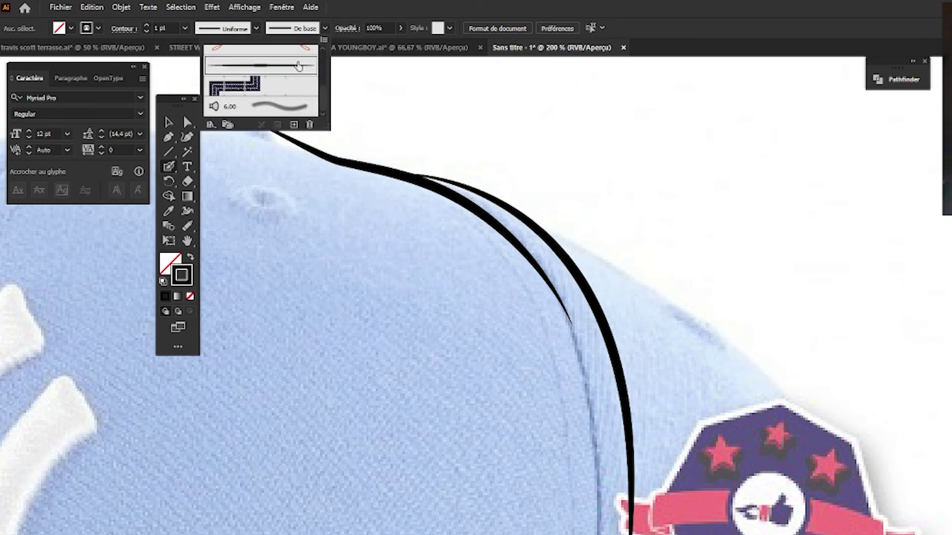
left_click(298, 78)
left_click_drag(313, 156, 827, 493)
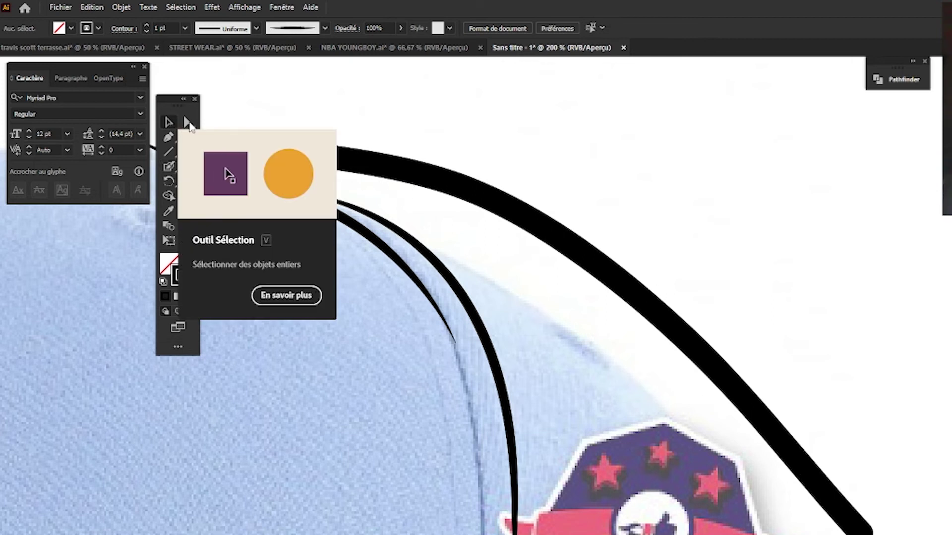
Move the thick stroke's top-left endpoint up and right, and reshape its rounded end.
left_click(169, 123)
left_click(550, 233)
left_click(188, 124)
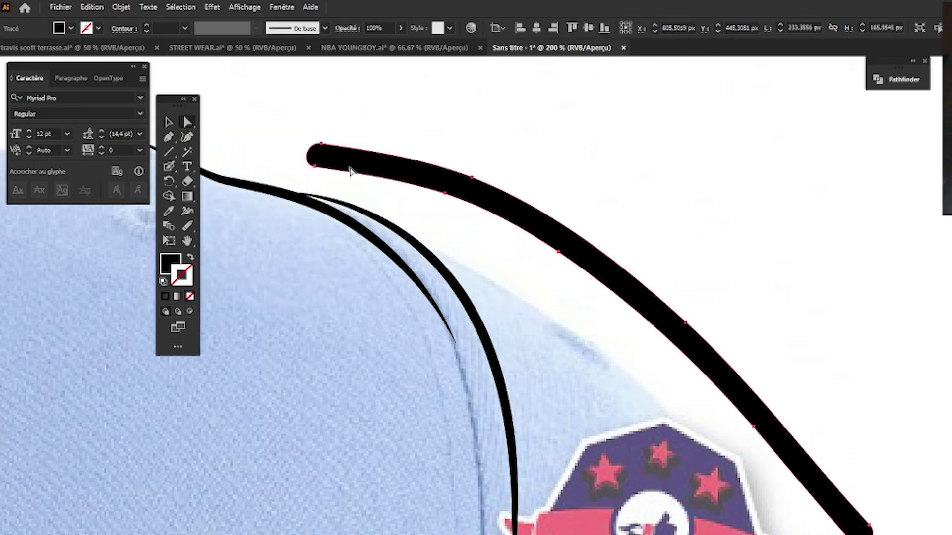
left_click(321, 149)
left_click_drag(321, 148, 347, 124)
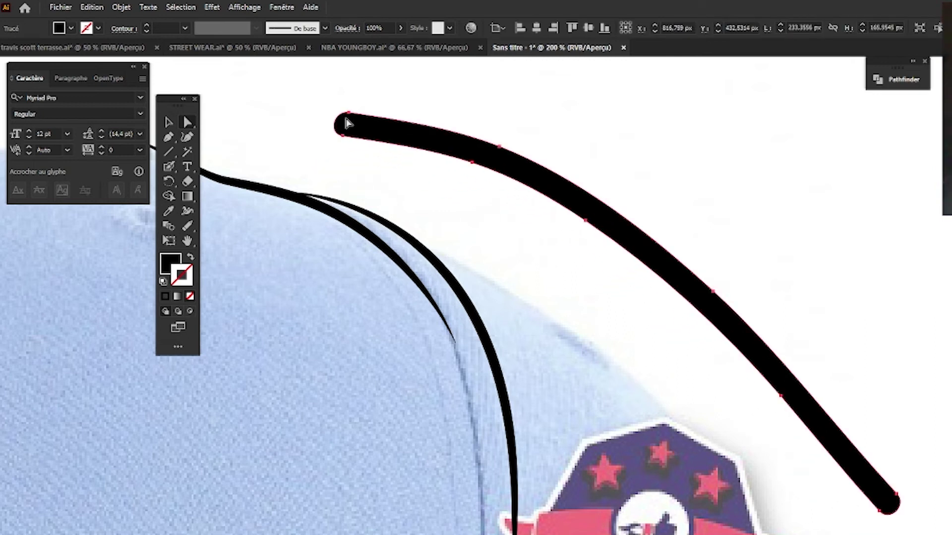
scroll(350, 119, "up", 5)
left_click(361, 93)
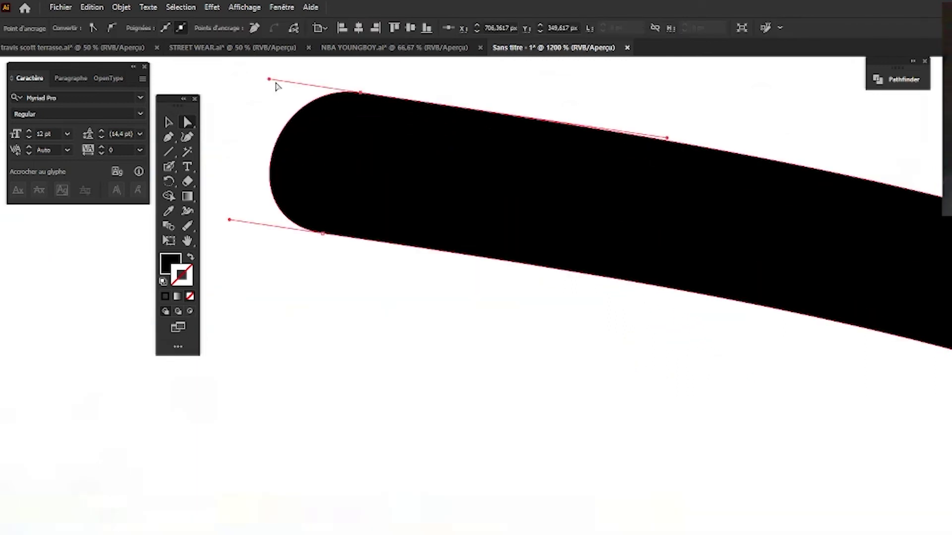
mouse_move(270, 80)
left_mouse_down()
mouse_move(438, 51)
mouse_move(461, 340)
left_mouse_up()
Undo a trial pointed hook and extend the stroke's lower end down along the cap.
scroll(453, 340, "down", 5)
scroll(461, 337, "down", 3)
scroll(461, 340, "up", 3)
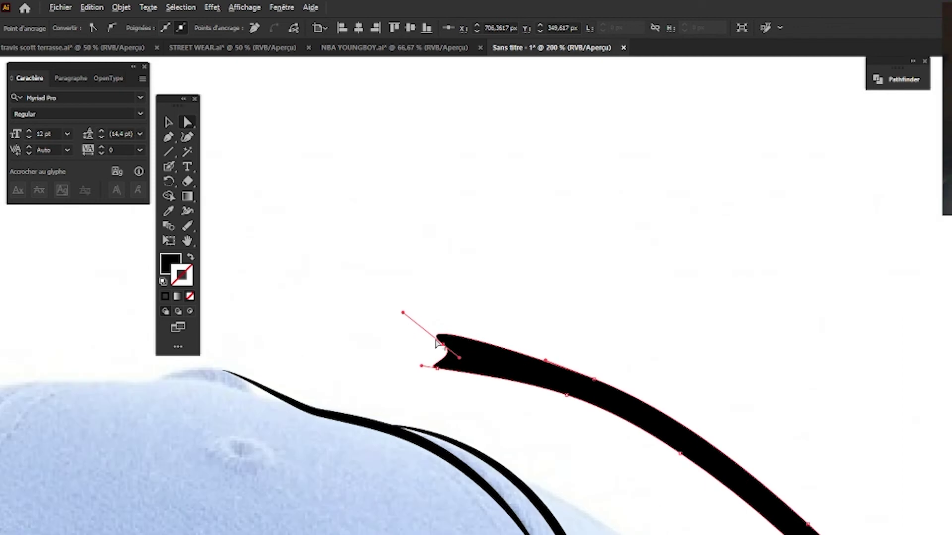
scroll(461, 340, "up", 3)
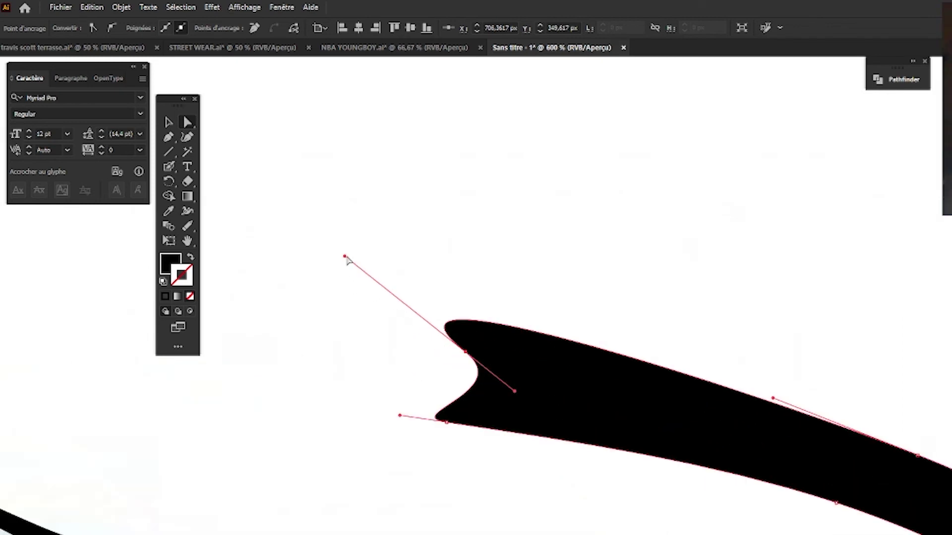
mouse_move(344, 257)
left_mouse_down()
mouse_move(185, 461)
mouse_move(484, 337)
left_mouse_up()
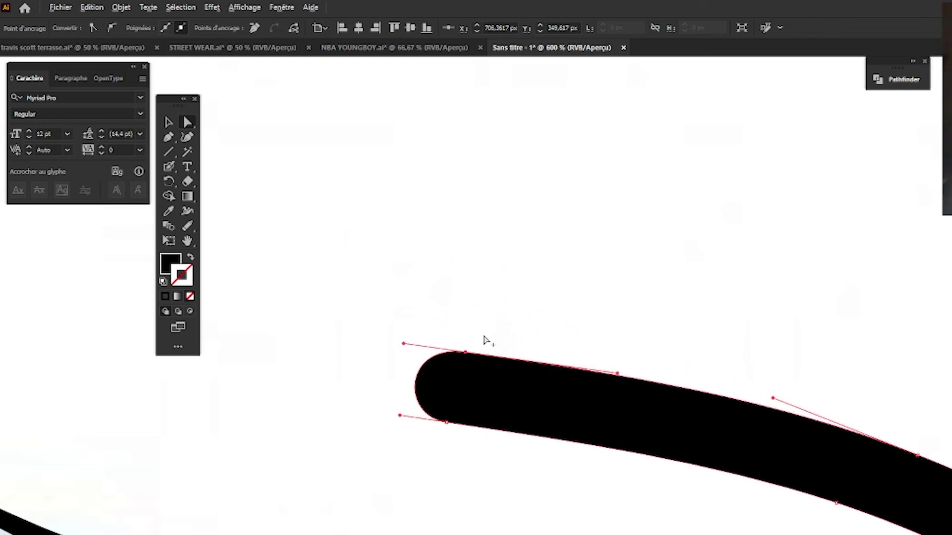
key("ctrl+1")
scroll(618, 418, "up", 3)
scroll(510, 404, "down", 4)
scroll(330, 355, "up", 4)
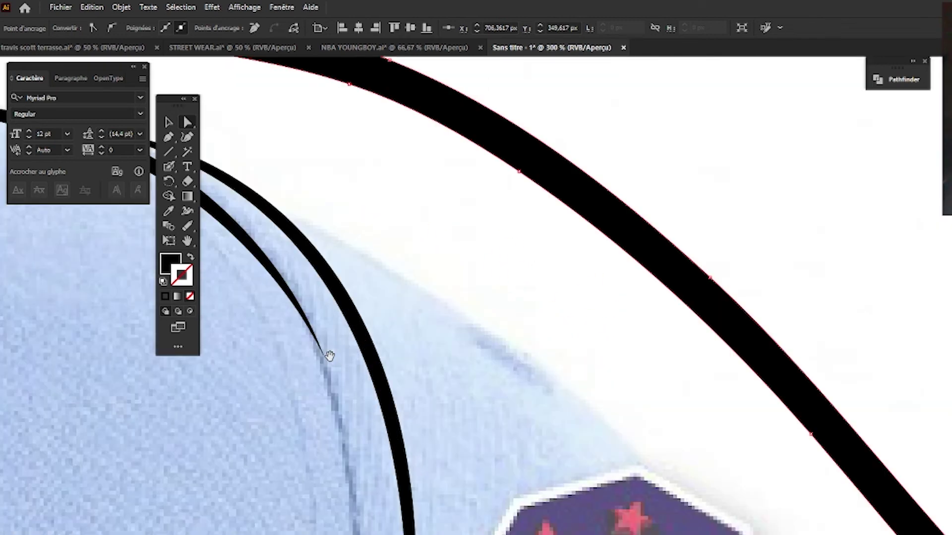
scroll(573, 490, "down", 4)
scroll(649, 437, "up", 2)
scroll(649, 437, "up", 1)
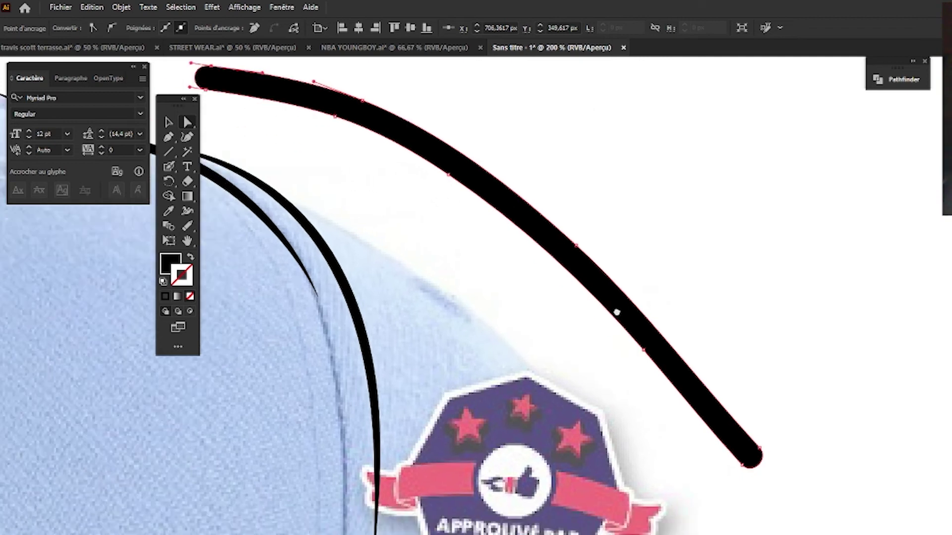
left_click_drag(641, 459, 712, 533)
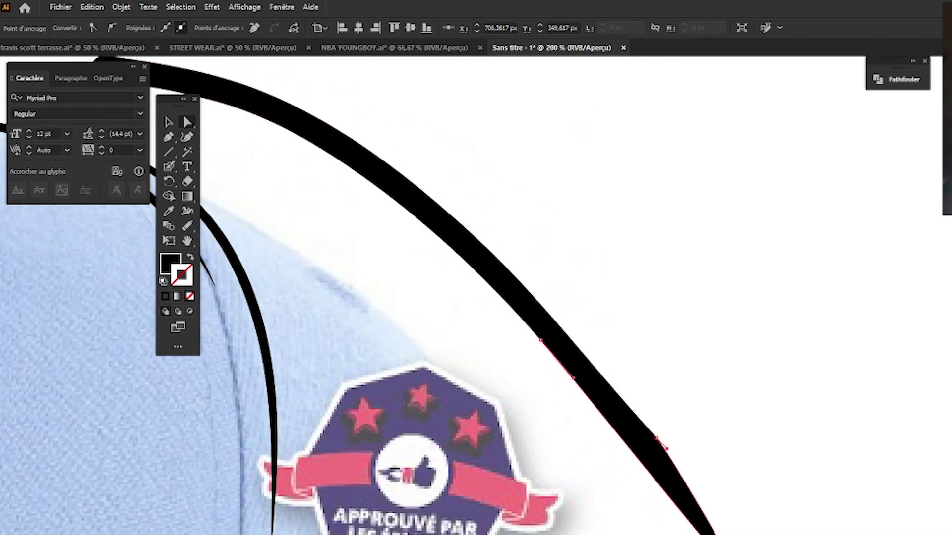
scroll(421, 495, "left", 5)
Select and inspect the thin inner seam curve, then deselect it.
left_click(433, 499)
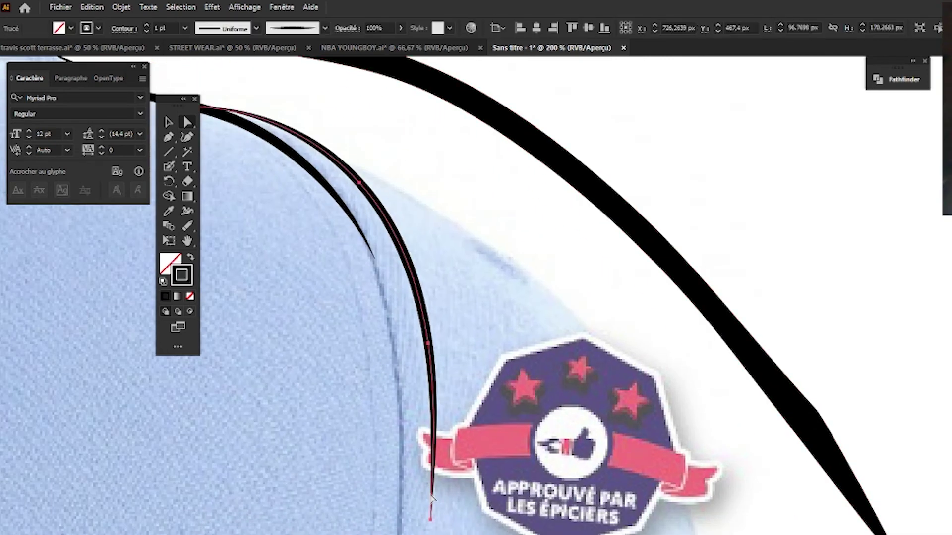
scroll(471, 491, "down", 2)
scroll(513, 485, "left", 3)
scroll(495, 436, "up", 3)
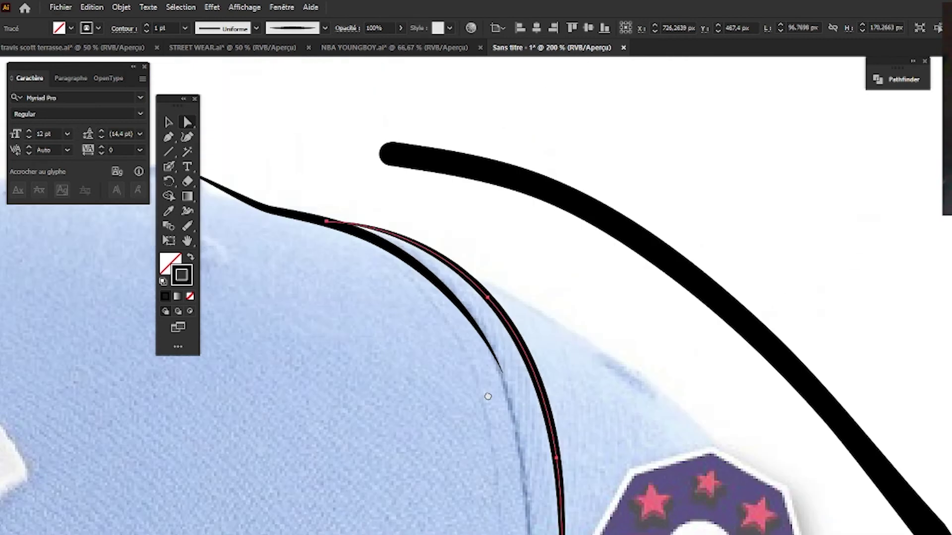
scroll(356, 315, "up", 2)
scroll(633, 432, "down", 5)
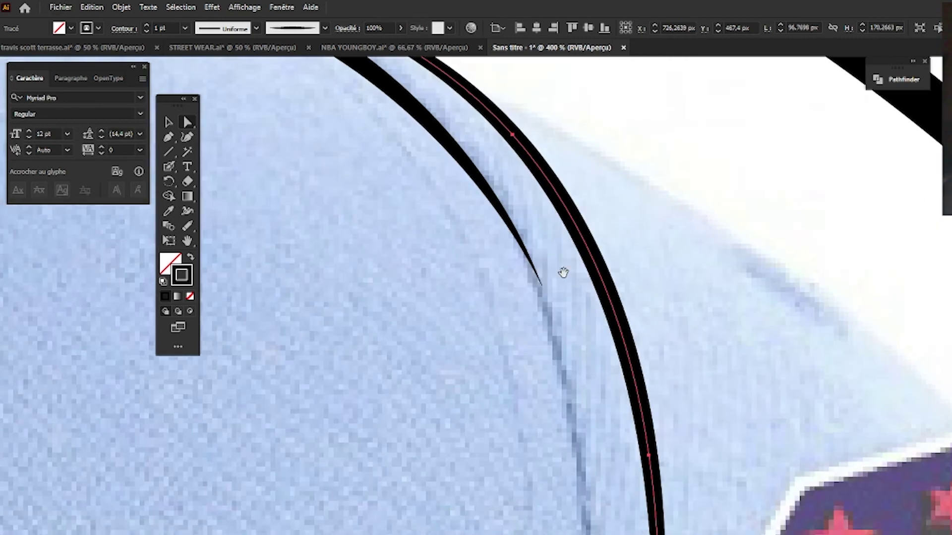
scroll(563, 272, "down", 5)
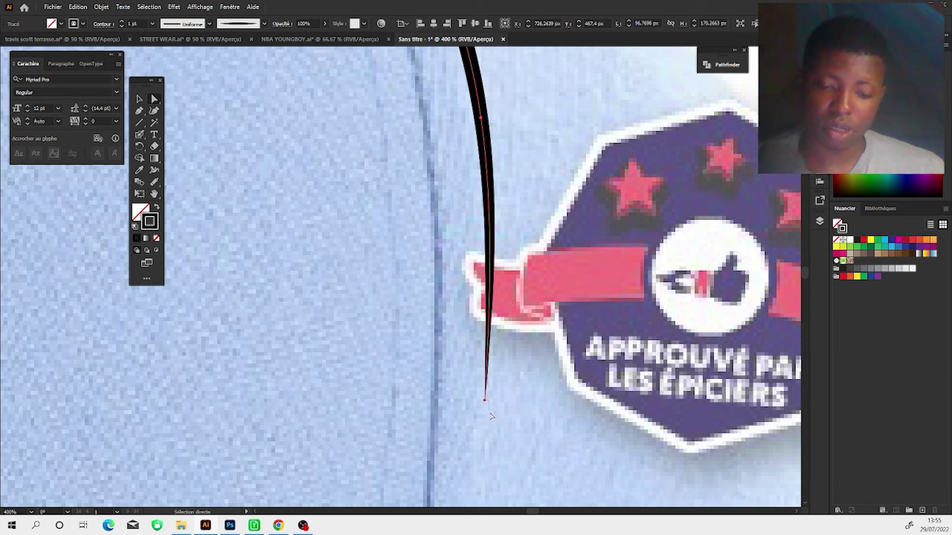
left_click(494, 404)
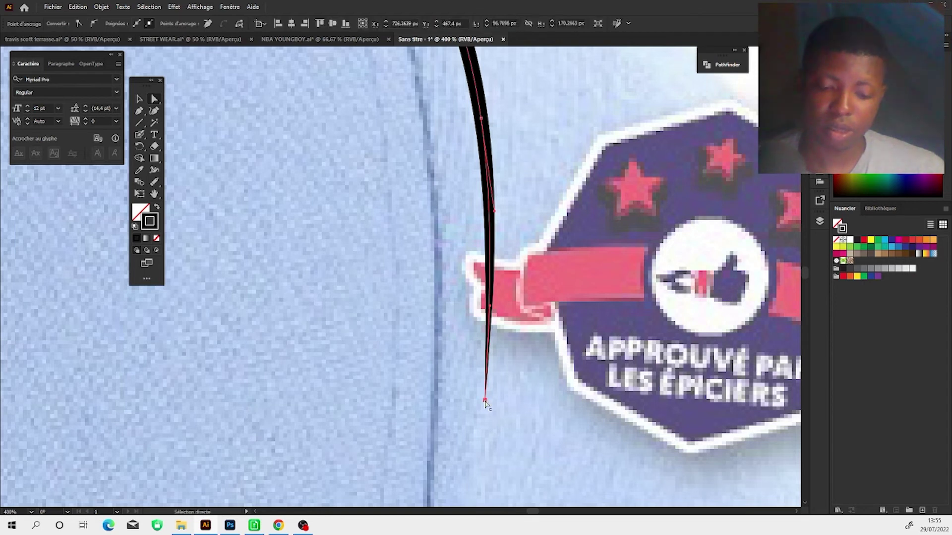
scroll(527, 360, "down", 10)
scroll(463, 323, "up", 5)
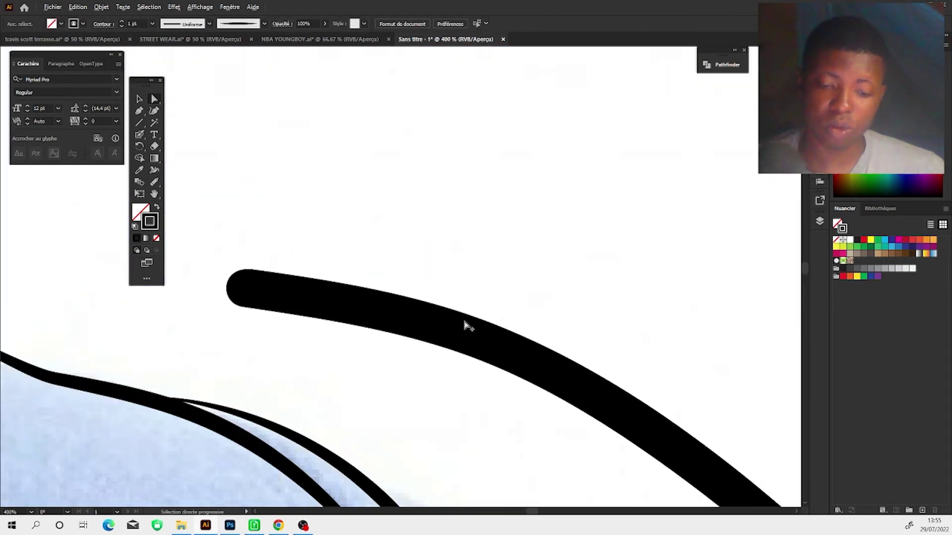
scroll(549, 386, "down", 5)
scroll(549, 386, "up", 5)
Drag the direction handle of the curve behind the cap to smooth its middle.
left_click(378, 325)
scroll(386, 337, "down", 2)
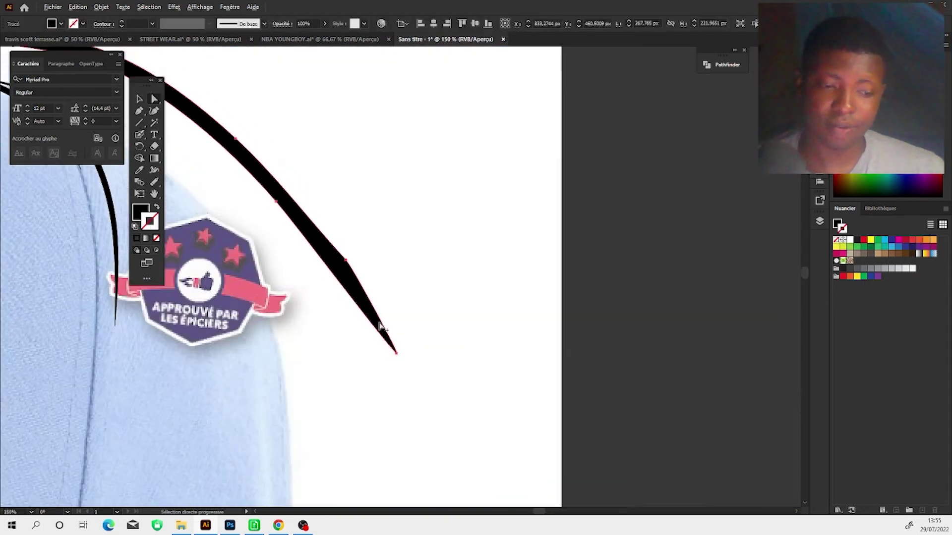
scroll(401, 267, "up", 2)
mouse_move(404, 262)
left_mouse_down()
mouse_move(396, 293)
mouse_move(460, 310)
mouse_move(433, 307)
mouse_move(433, 298)
left_mouse_up()
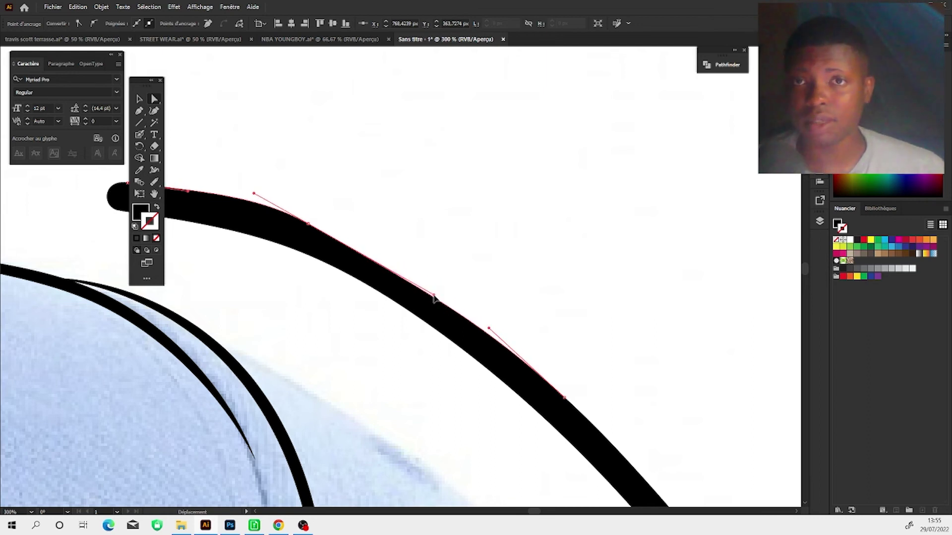
scroll(434, 297, "down", 5)
scroll(434, 298, "down", 3)
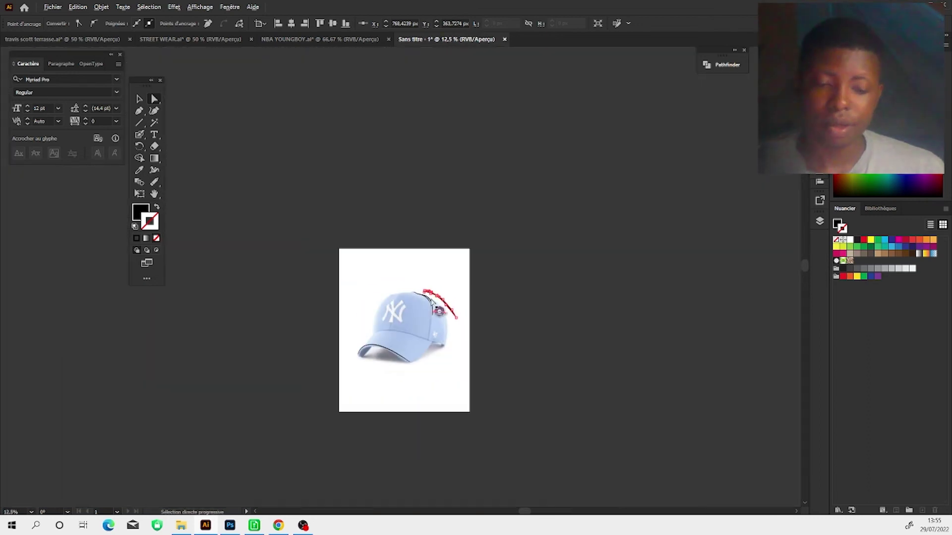
scroll(433, 307, "up", 3)
scroll(432, 308, "up", 1)
left_click_drag(352, 401, 371, 288)
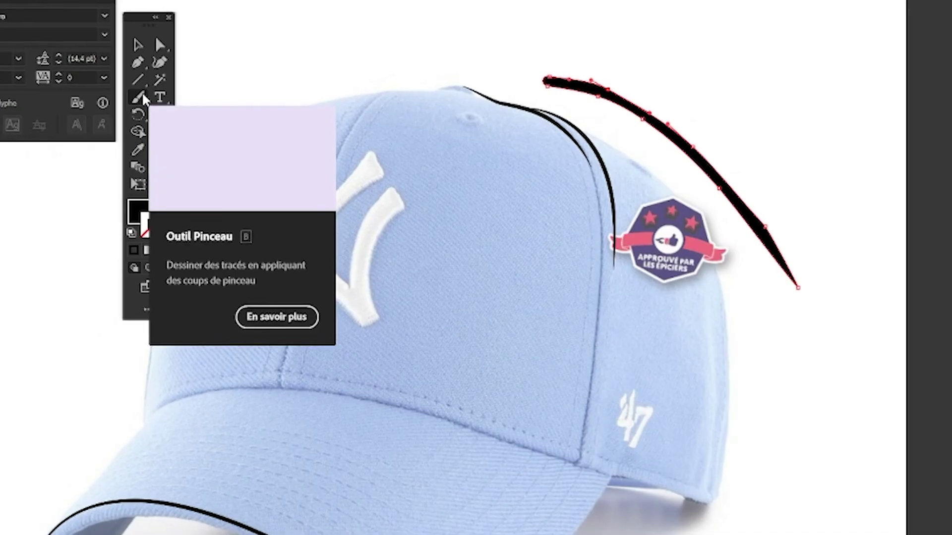
Browse the brush and pen tool flyouts in the toolbar.
left_click(142, 91)
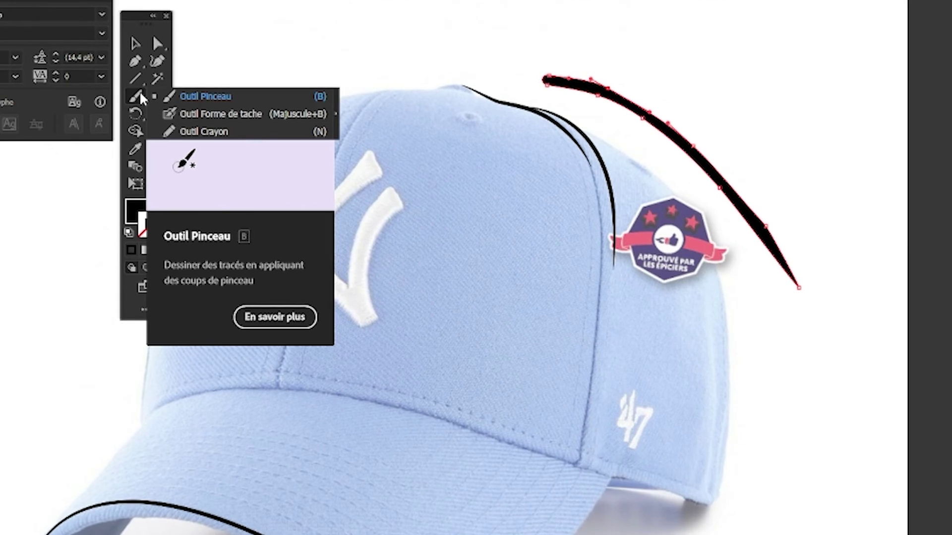
left_click(130, 52)
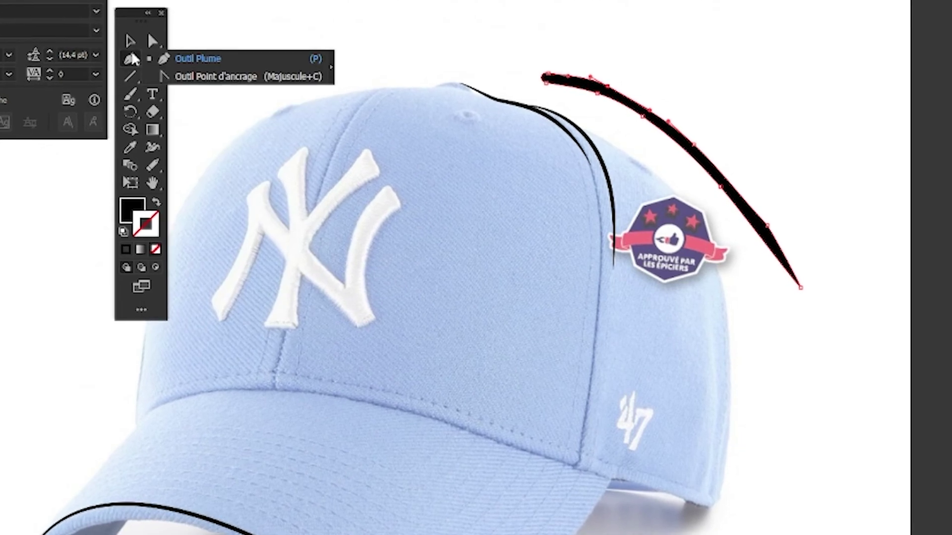
left_click(127, 89)
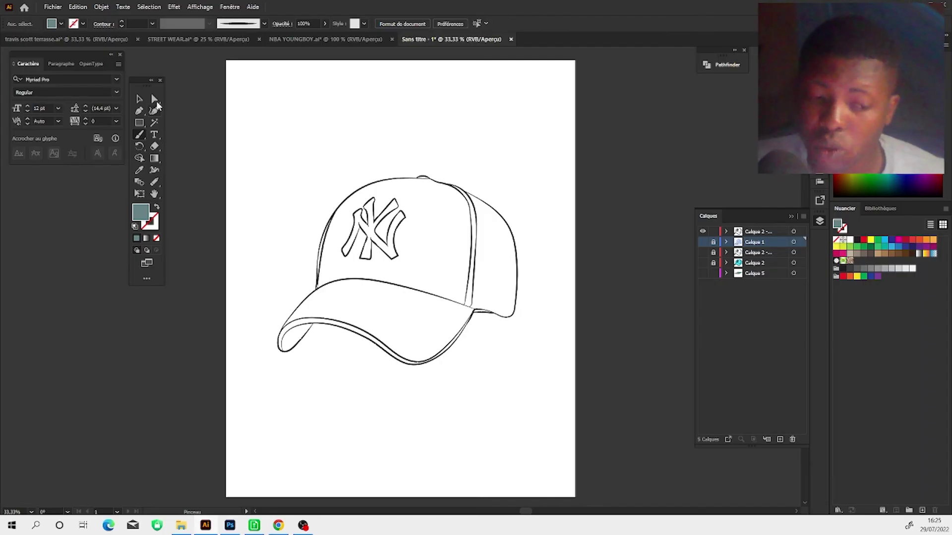
Check the crown's left edge line by moving it off the cap and back into place.
left_click(139, 101)
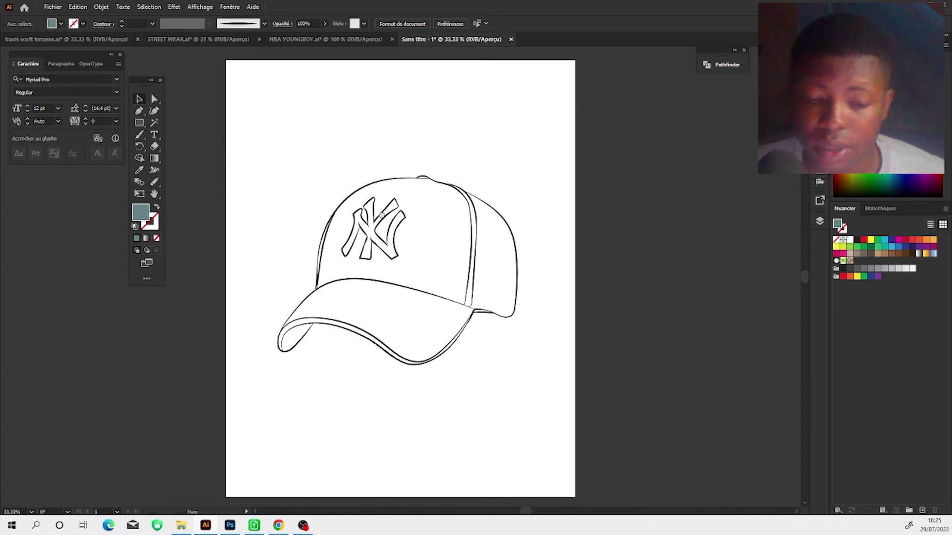
scroll(441, 236, "up", 5)
scroll(441, 236, "down", 3)
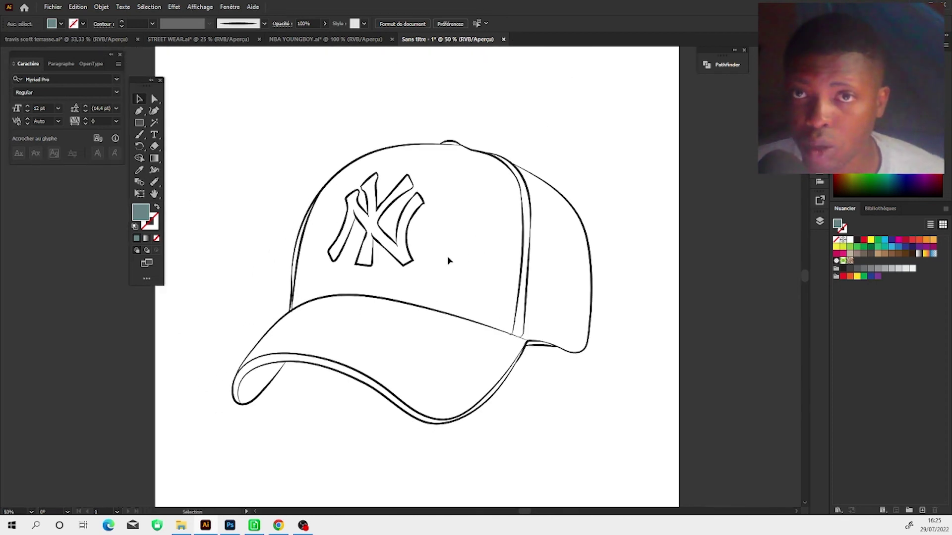
scroll(447, 255, "up", 1)
left_click_drag(469, 308, 467, 281)
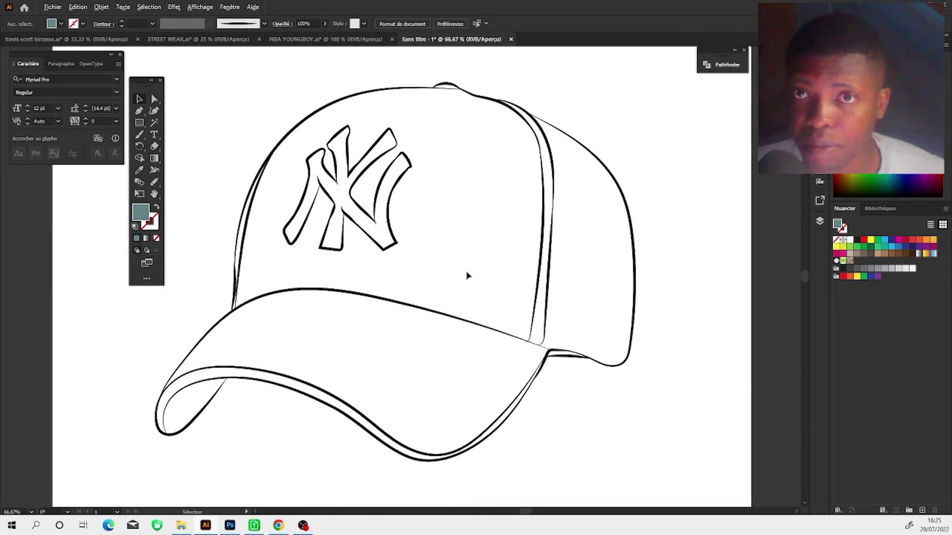
left_click_drag(356, 263, 472, 300)
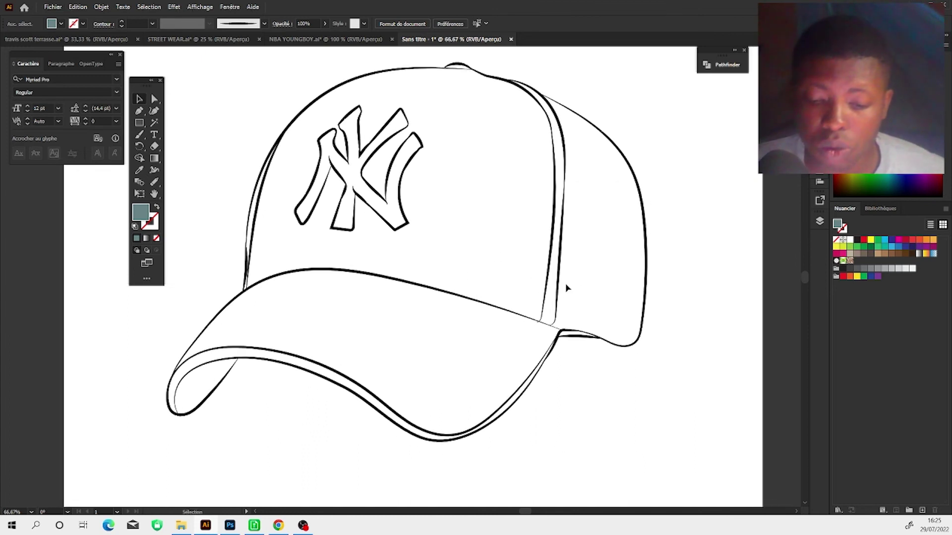
left_click(285, 136)
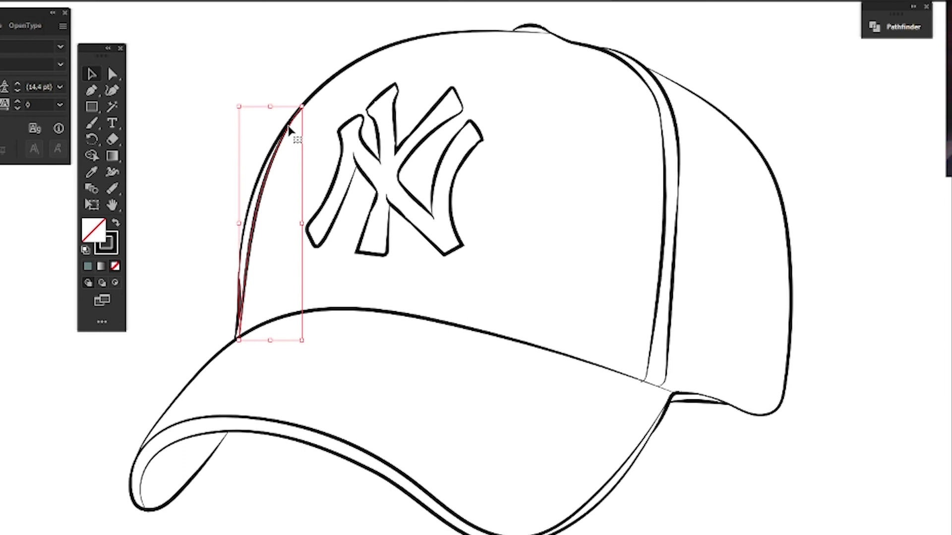
left_click_drag(290, 130, 272, 128)
left_click(311, 119)
mouse_move(282, 119)
left_mouse_down()
mouse_move(298, 126)
mouse_move(220, 112)
mouse_move(283, 140)
left_mouse_up()
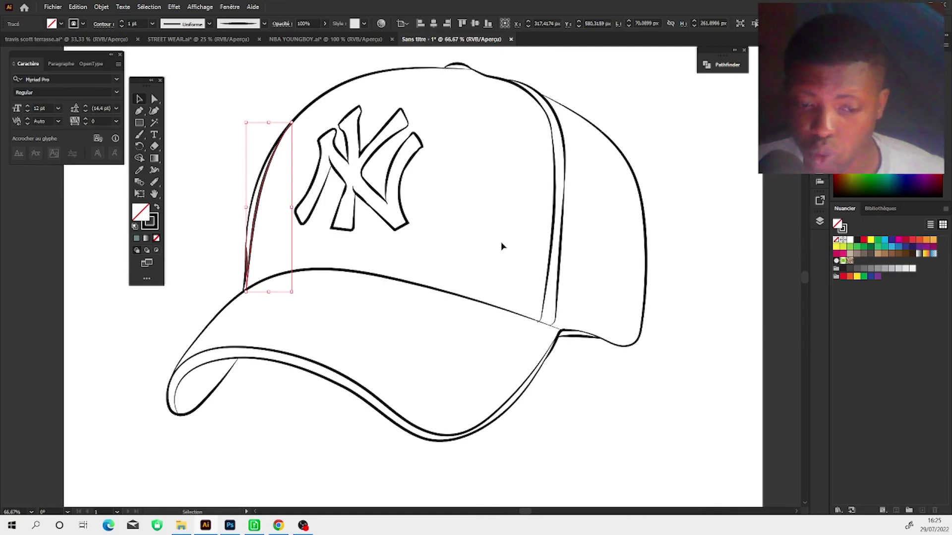
left_click(424, 205)
Select all the cap's strokes and group them with Ctrl+G.
key("ctrl+minus")
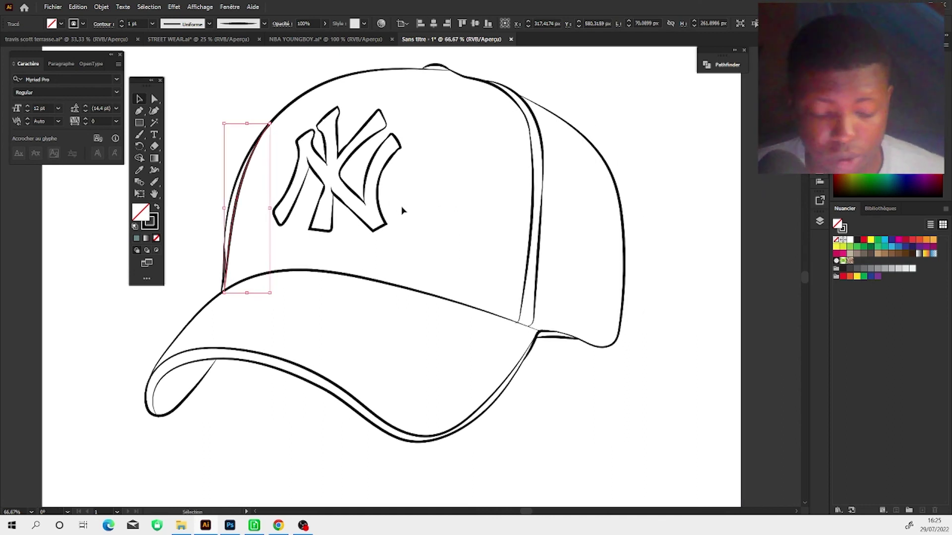
key("ctrl+a")
key("ctrl+g")
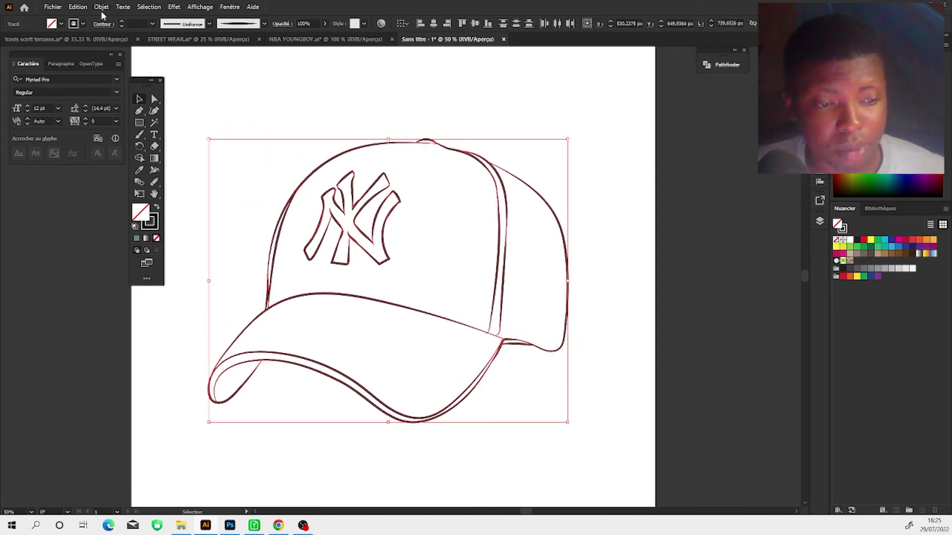
Expand the brush strokes into filled shapes with Object > Expand Appearance.
left_click(101, 9)
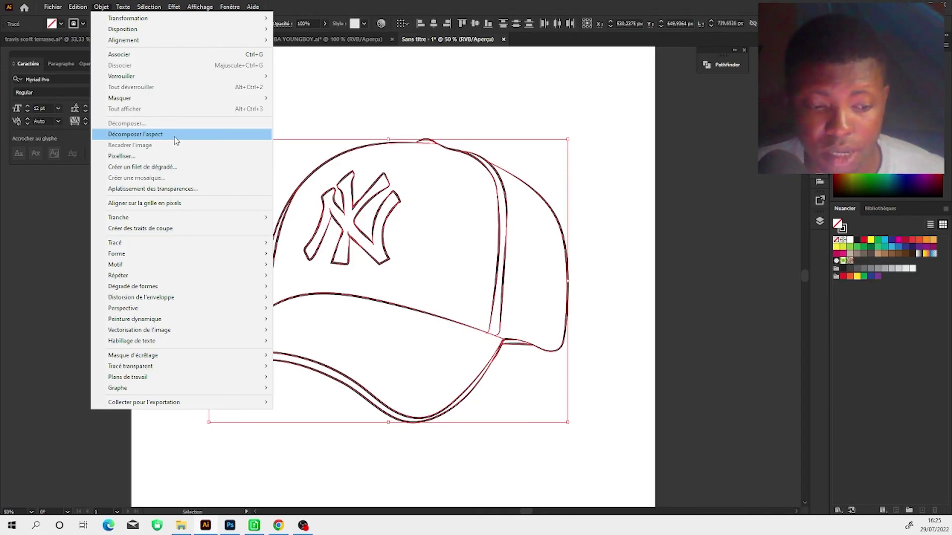
left_click(174, 135)
left_click(712, 67)
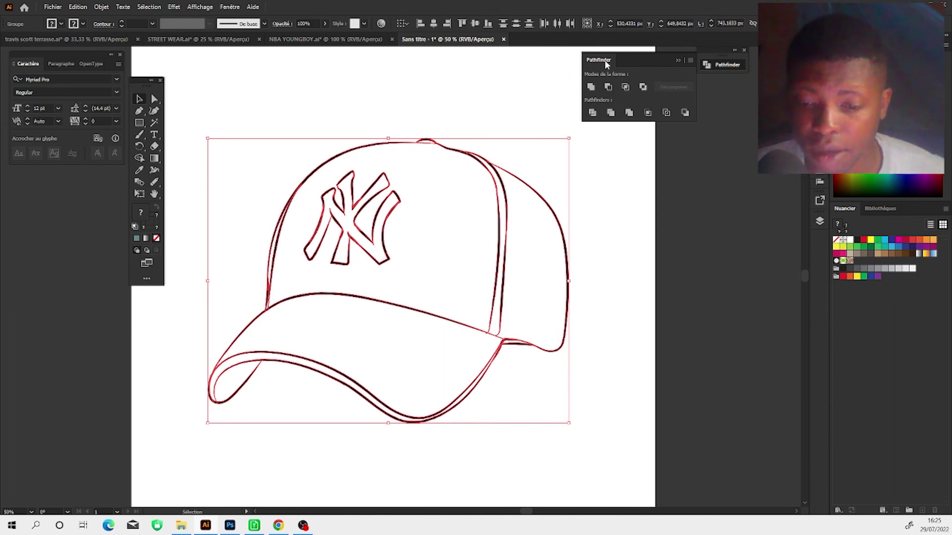
left_click(727, 65)
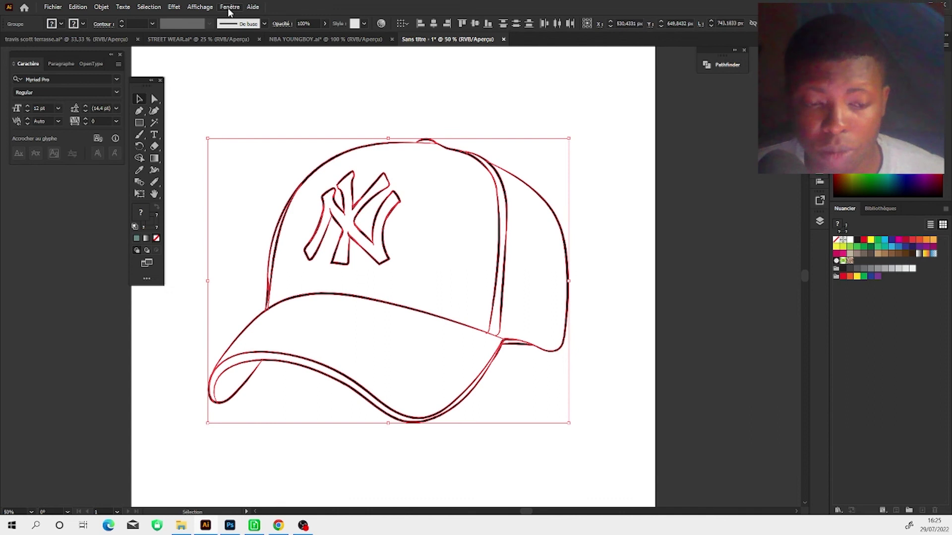
Unite the expanded strokes in the Pathfinder panel and reselect the whole drawing.
left_click(229, 8)
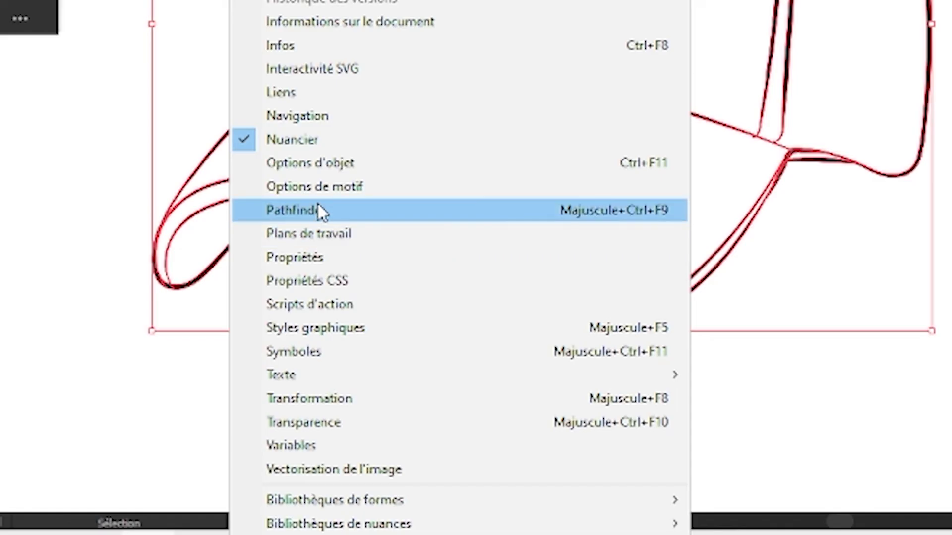
left_click(337, 211)
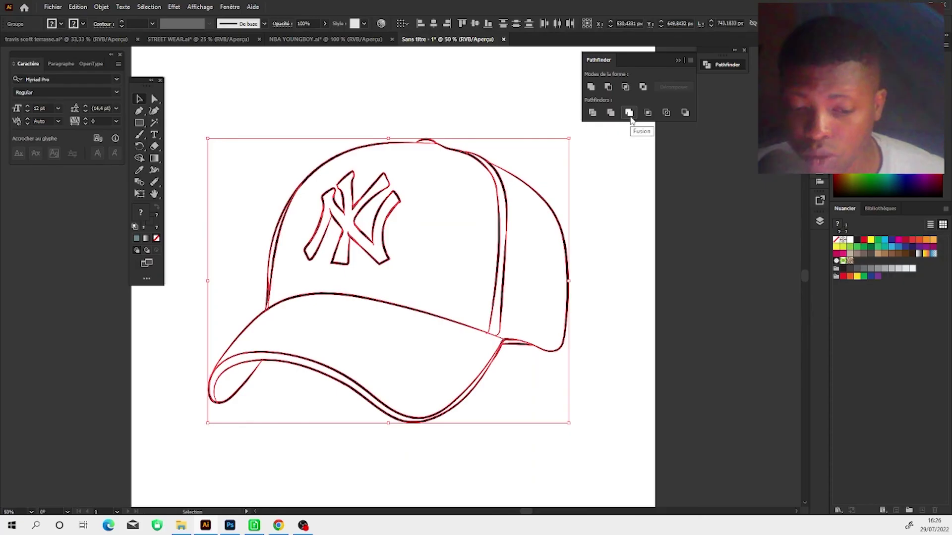
left_click(630, 119)
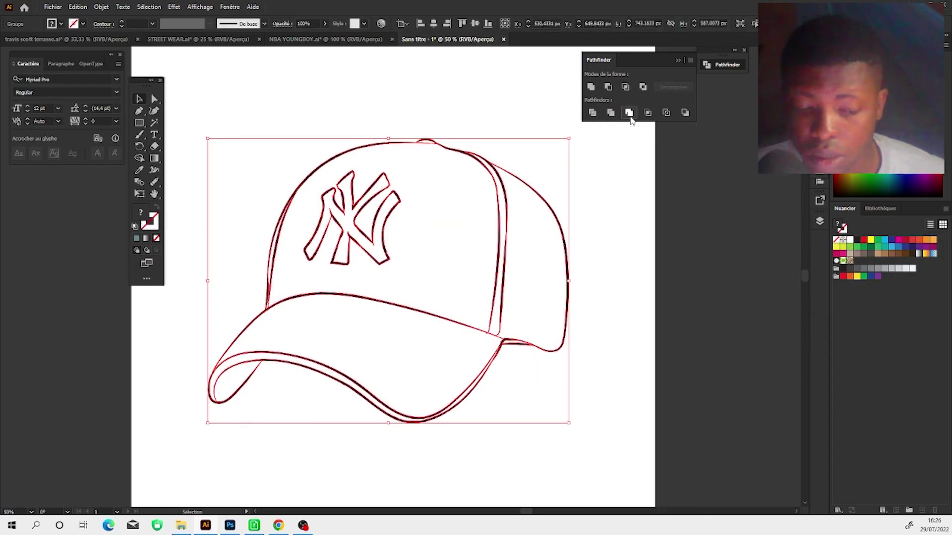
left_click_drag(616, 129, 214, 490)
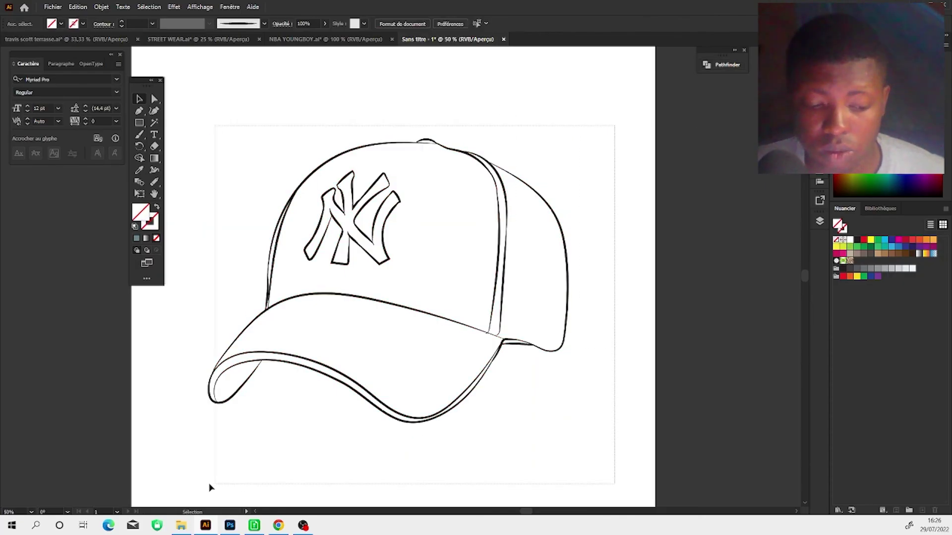
Drag the merged cap artwork upward to a higher spot on the artboard.
left_click_drag(373, 248, 384, 287)
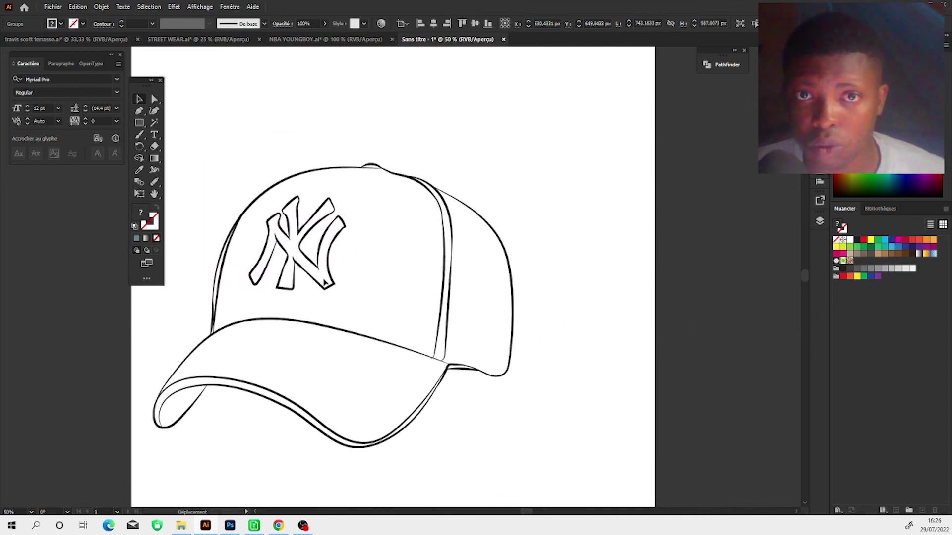
mouse_move(383, 287)
left_mouse_down()
mouse_move(378, 231)
mouse_move(390, 209)
mouse_move(334, 228)
mouse_move(405, 219)
mouse_move(375, 225)
left_mouse_up()
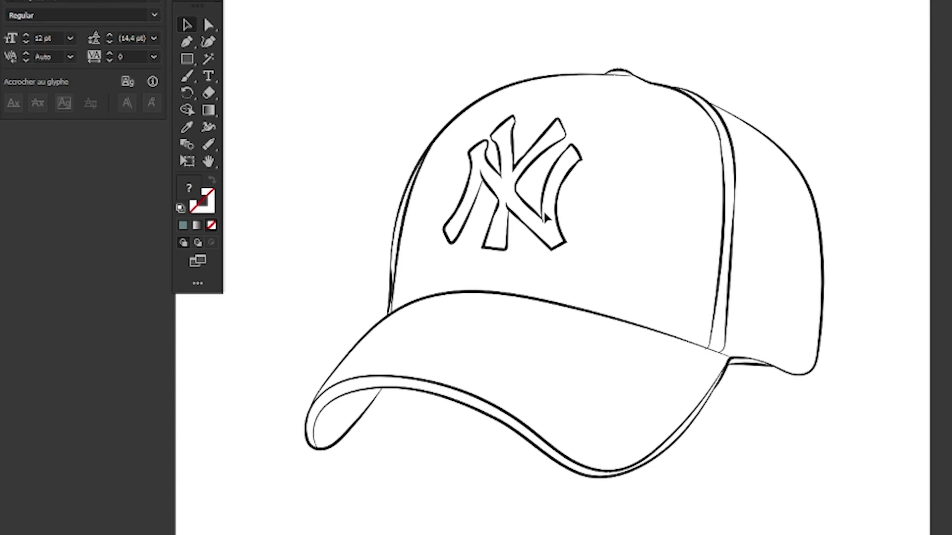